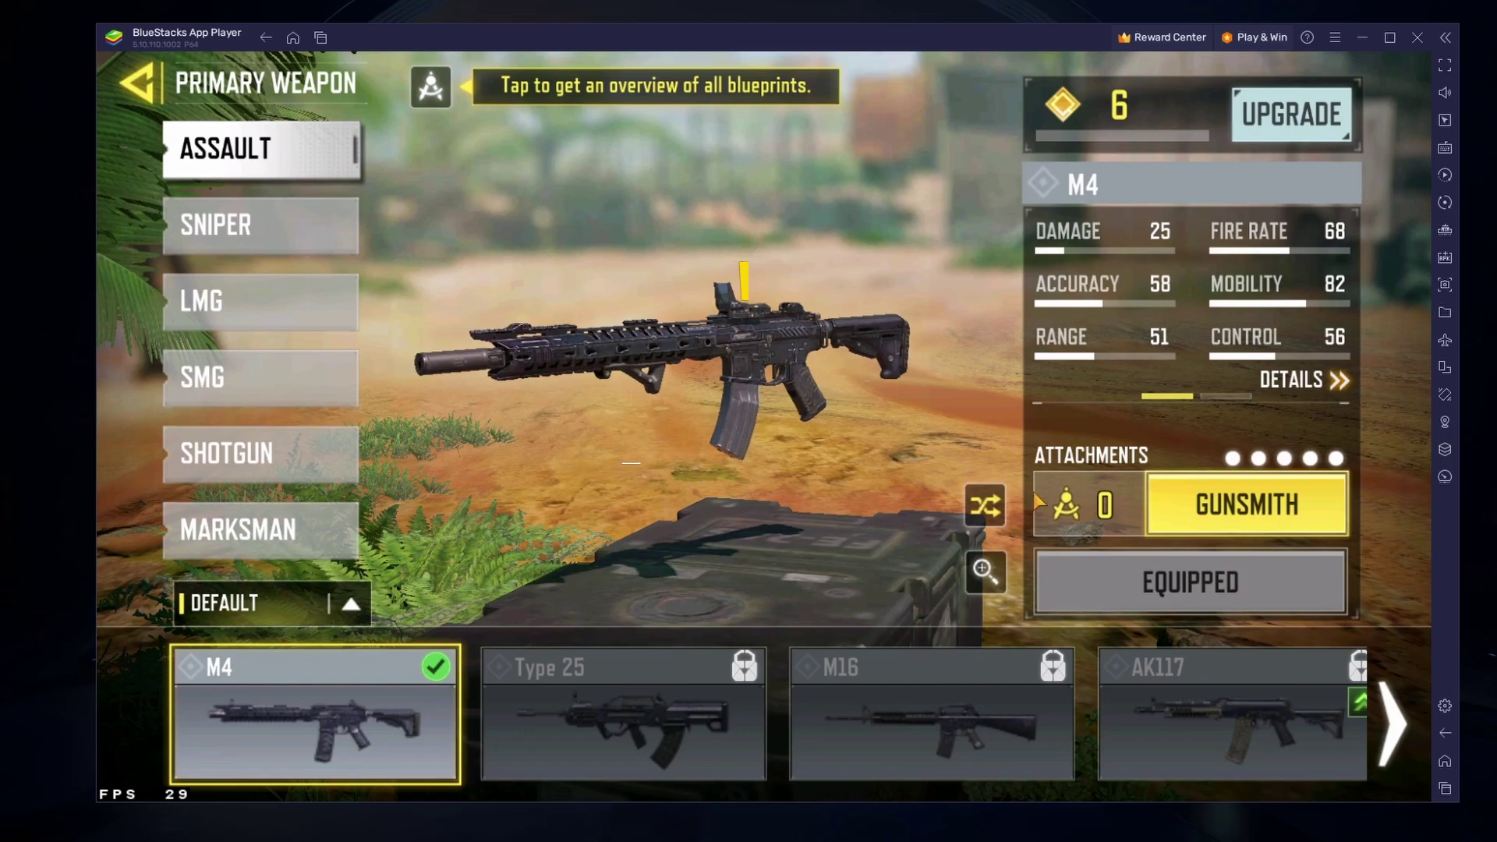
Open the M4's Gunsmith and rotate the weapon model to view its other side
{"action": "left_click", "coordinate": [1246, 505]}
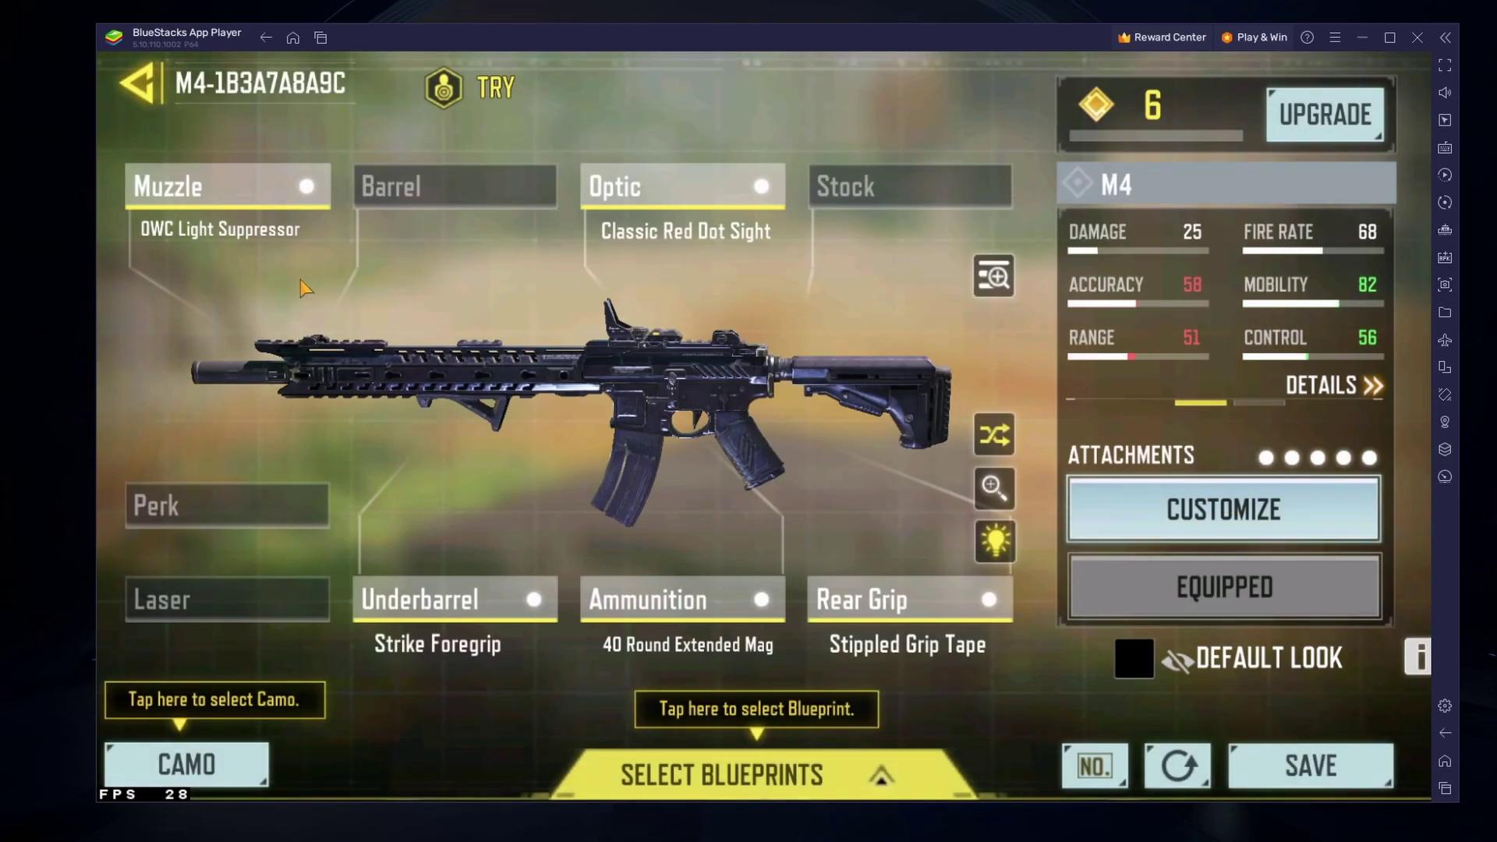
{"action": "left_click_drag", "start_coordinate": [313, 360], "coordinate": [452, 294]}
{"action": "key", "text": "Escape"}
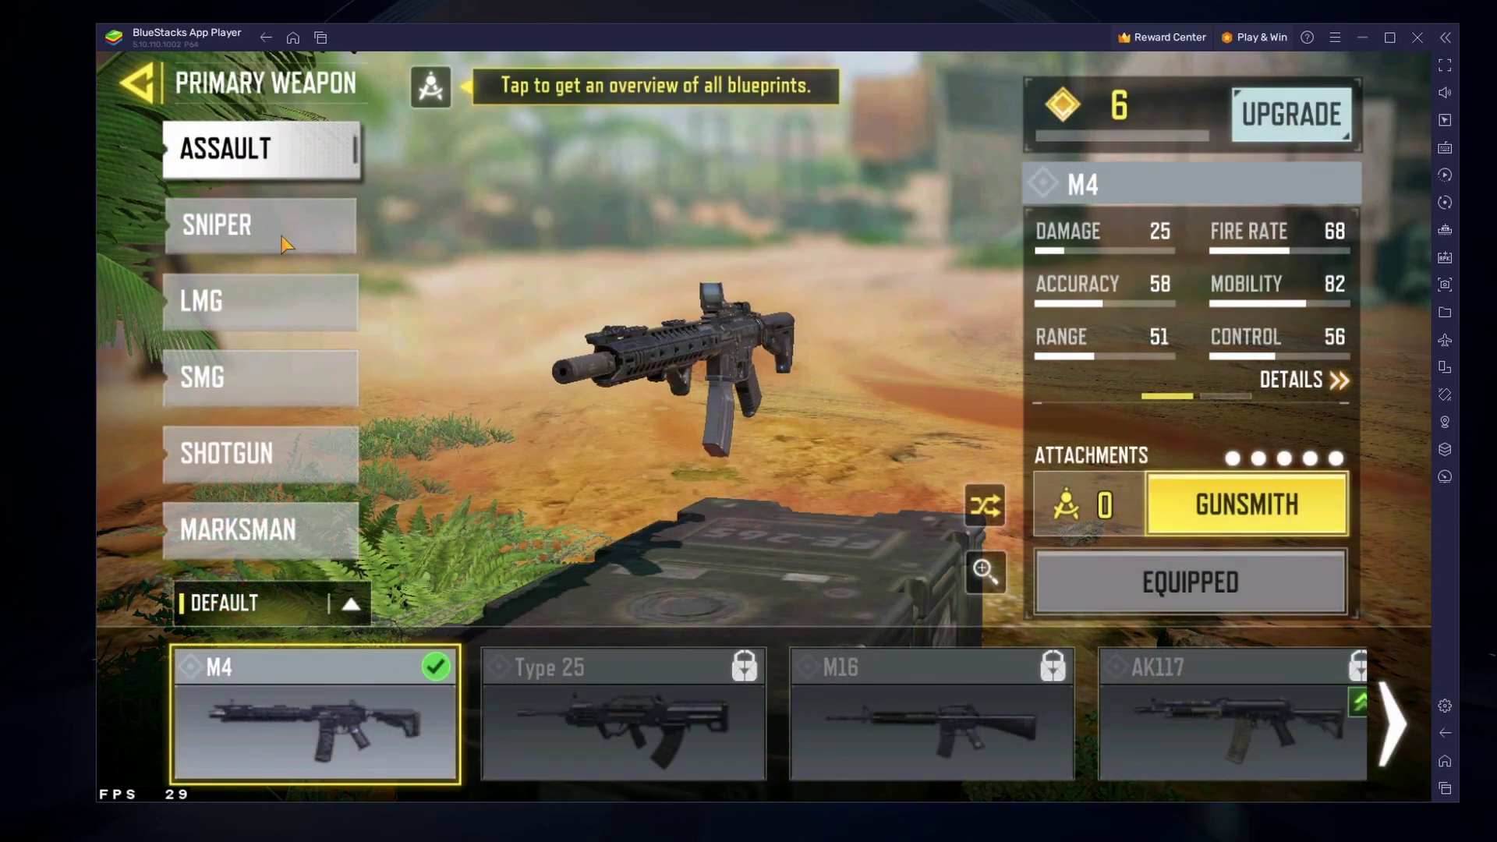
Inspect the DL Q33 sniper in Gunsmith, then exit the game to the BlueStacks home screen
{"action": "left_click", "coordinate": [283, 234]}
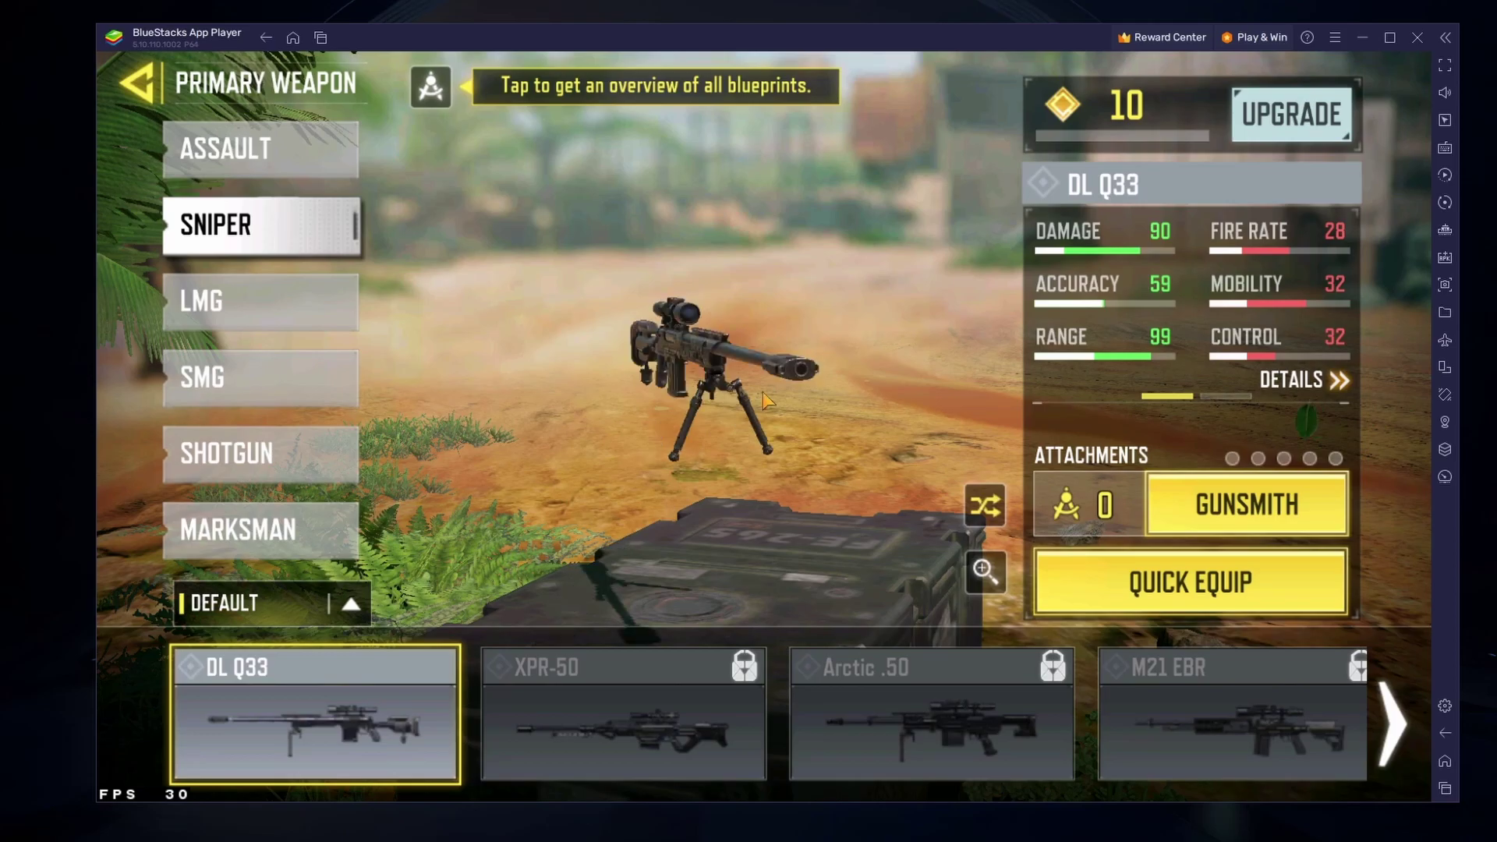
{"action": "left_click", "coordinate": [1246, 504]}
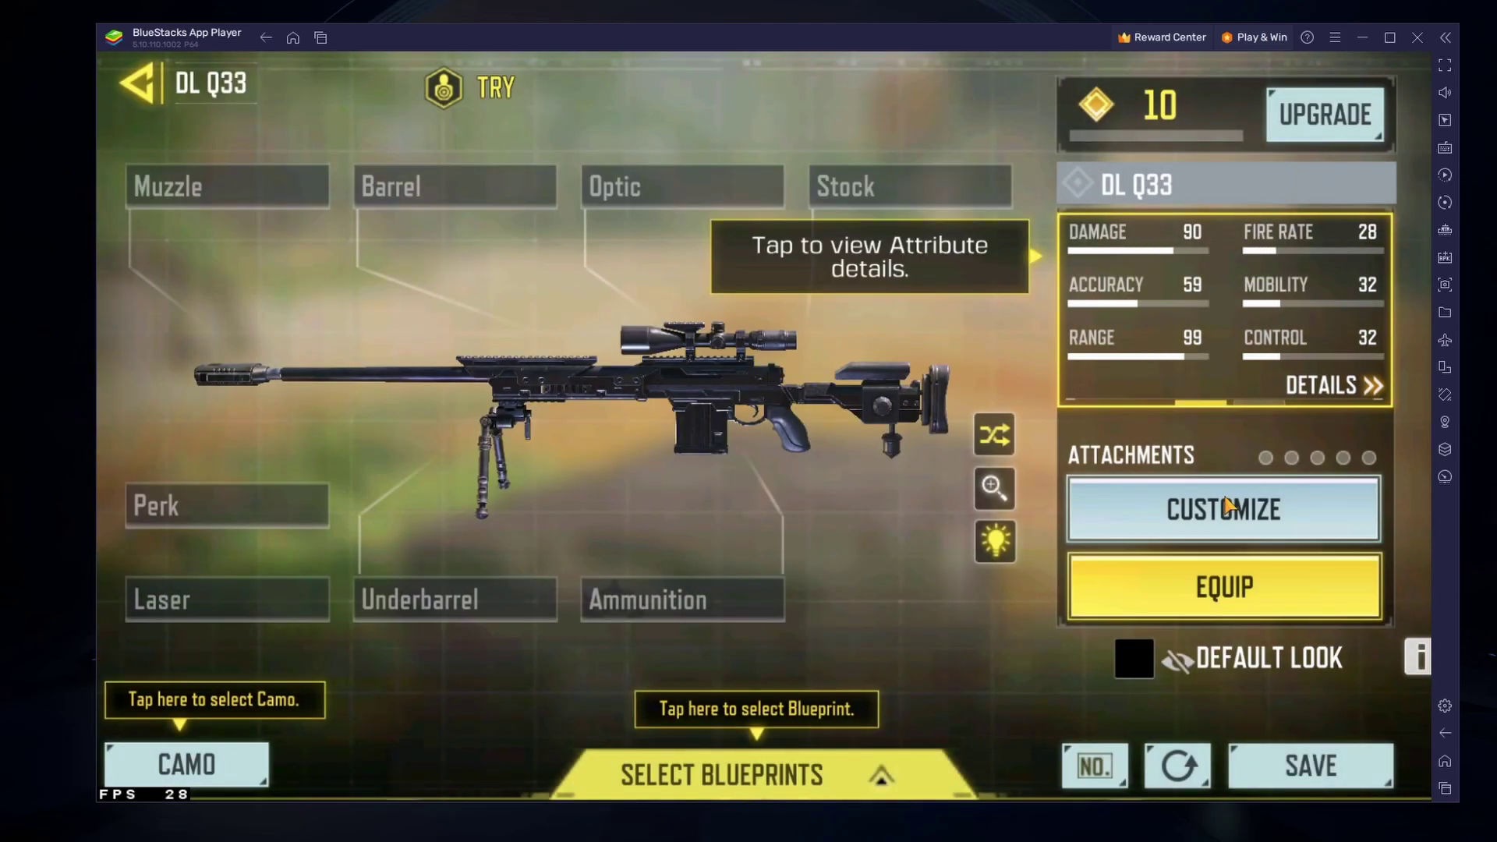
{"action": "key", "text": "Escape"}
{"action": "key", "text": "Escape"}
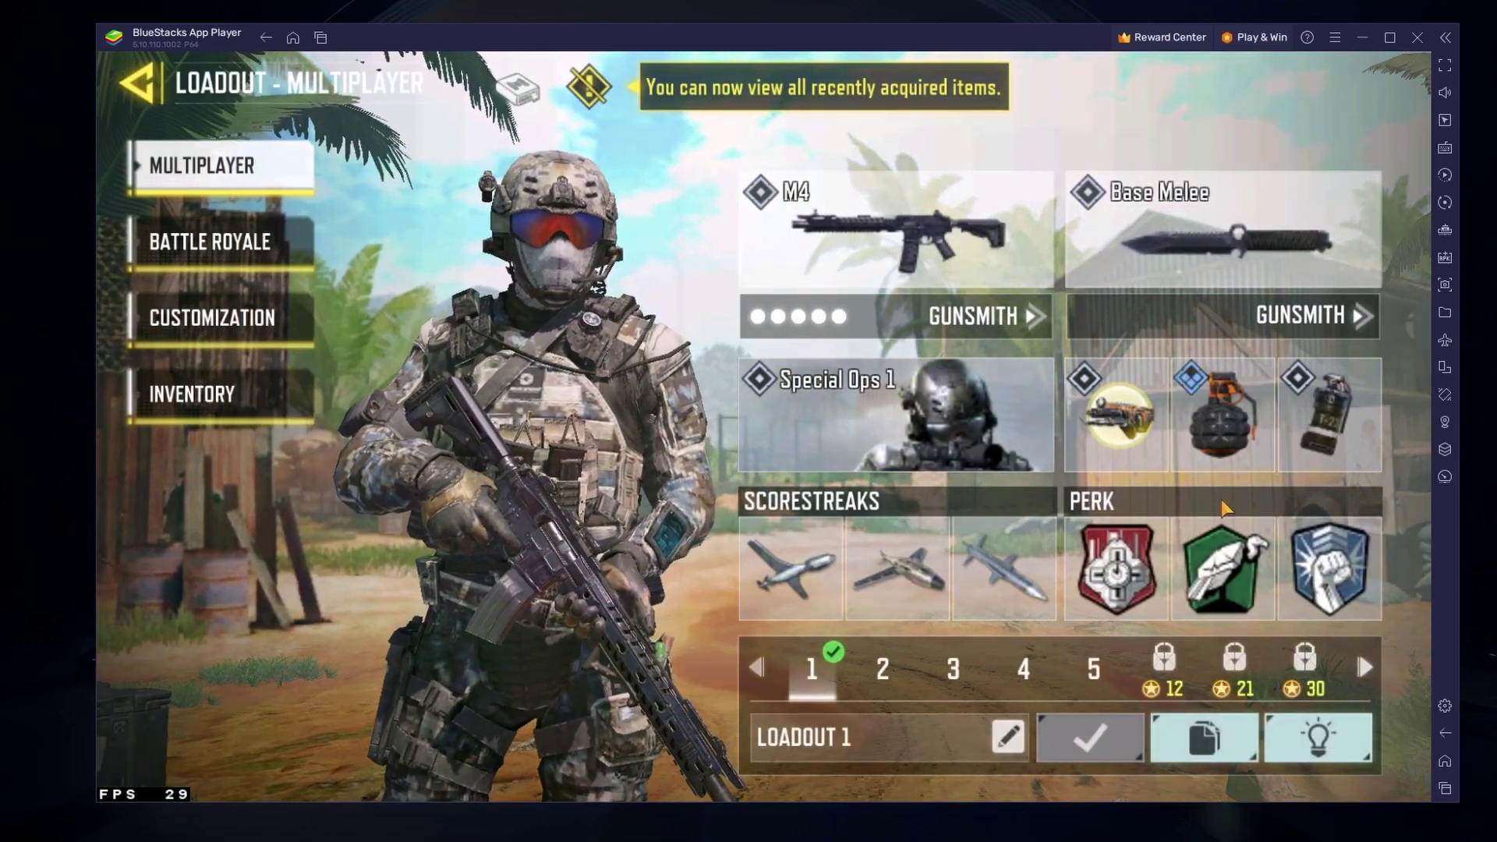
{"action": "key", "text": "Escape"}
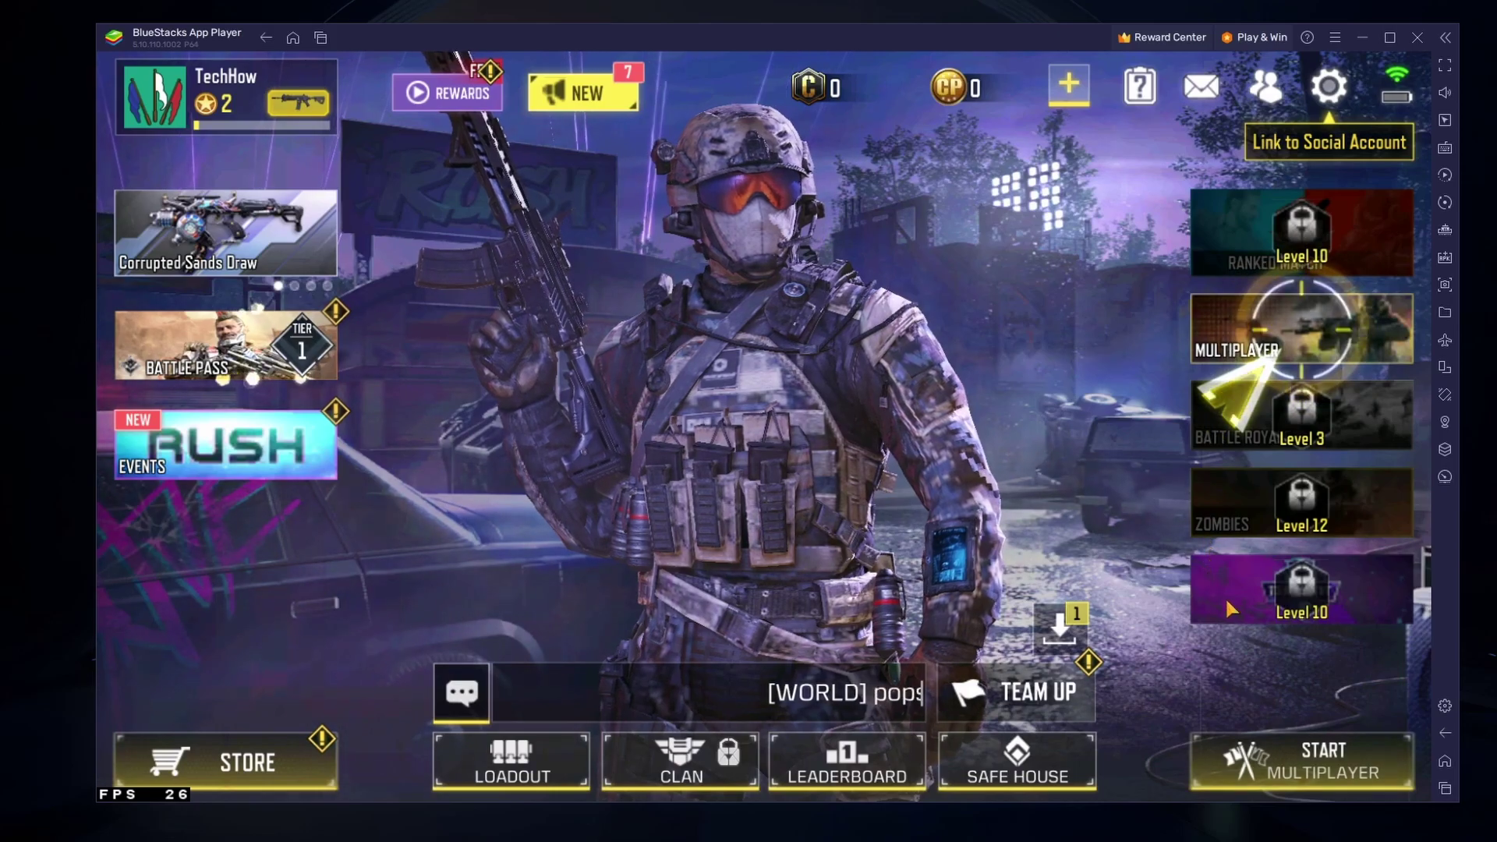
{"action": "left_click", "coordinate": [1446, 756]}
{"action": "left_click_drag", "start_coordinate": [872, 460], "coordinate": [883, 421]}
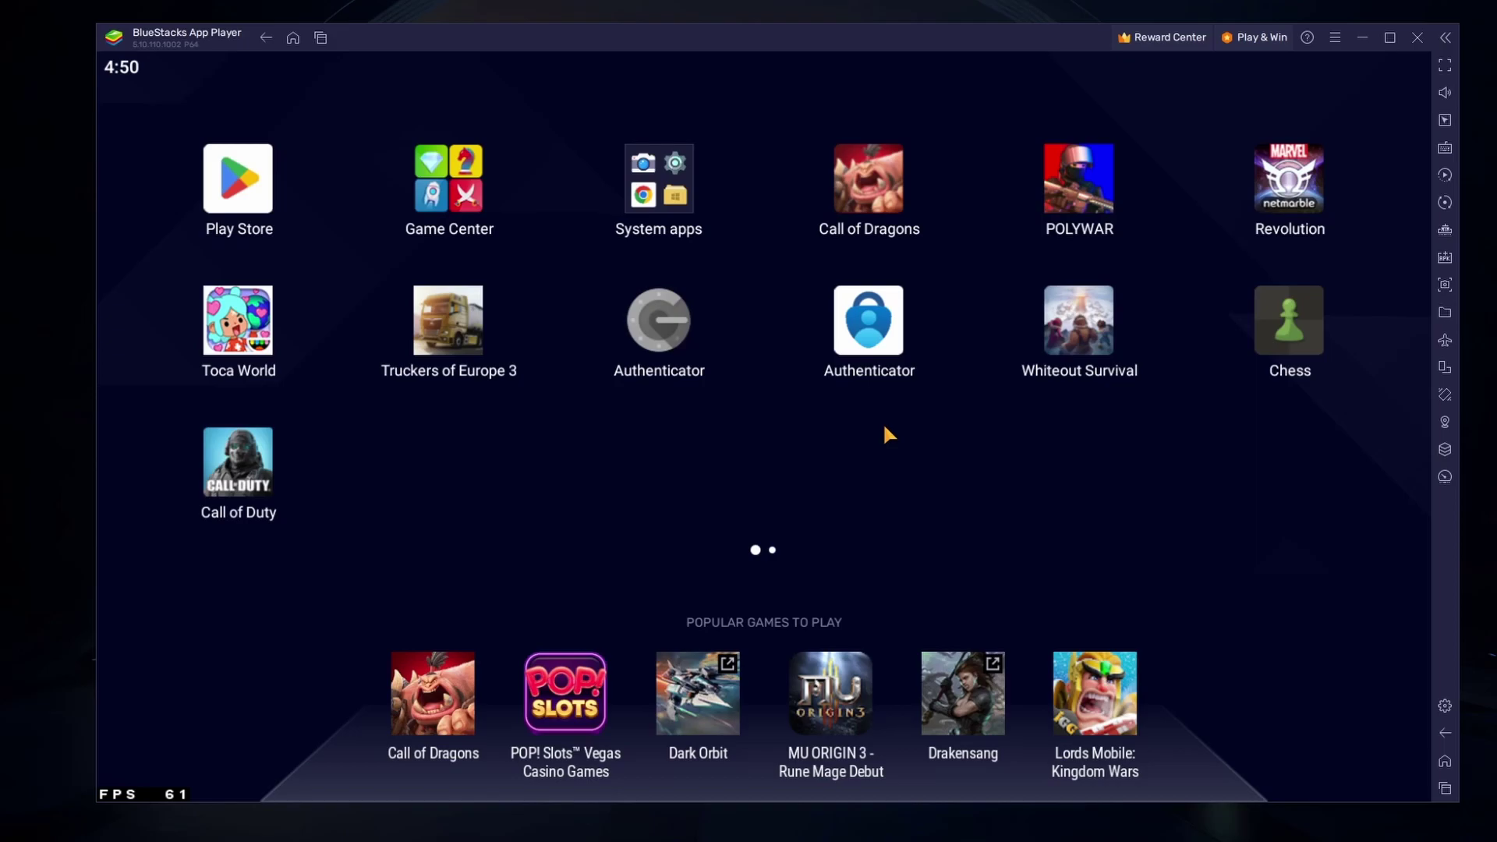
Download BlueStacks 5 from bluestacks.com in Chrome and run BlueStacksInstaller.exe
{"action": "left_click", "coordinate": [1362, 37]}
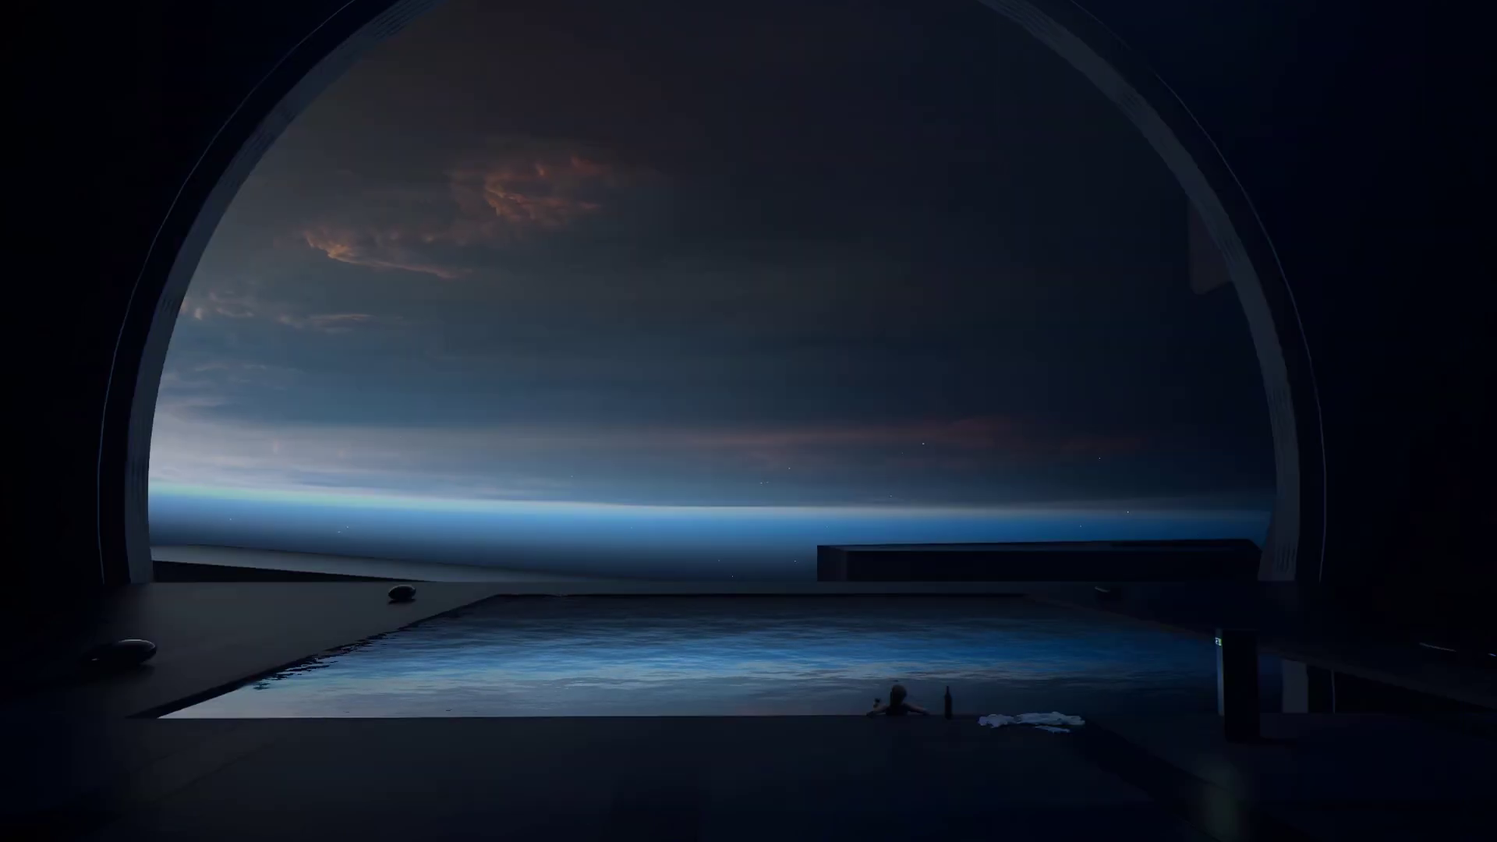
{"action": "left_click", "coordinate": [606, 821]}
{"action": "left_click", "coordinate": [67, 502]}
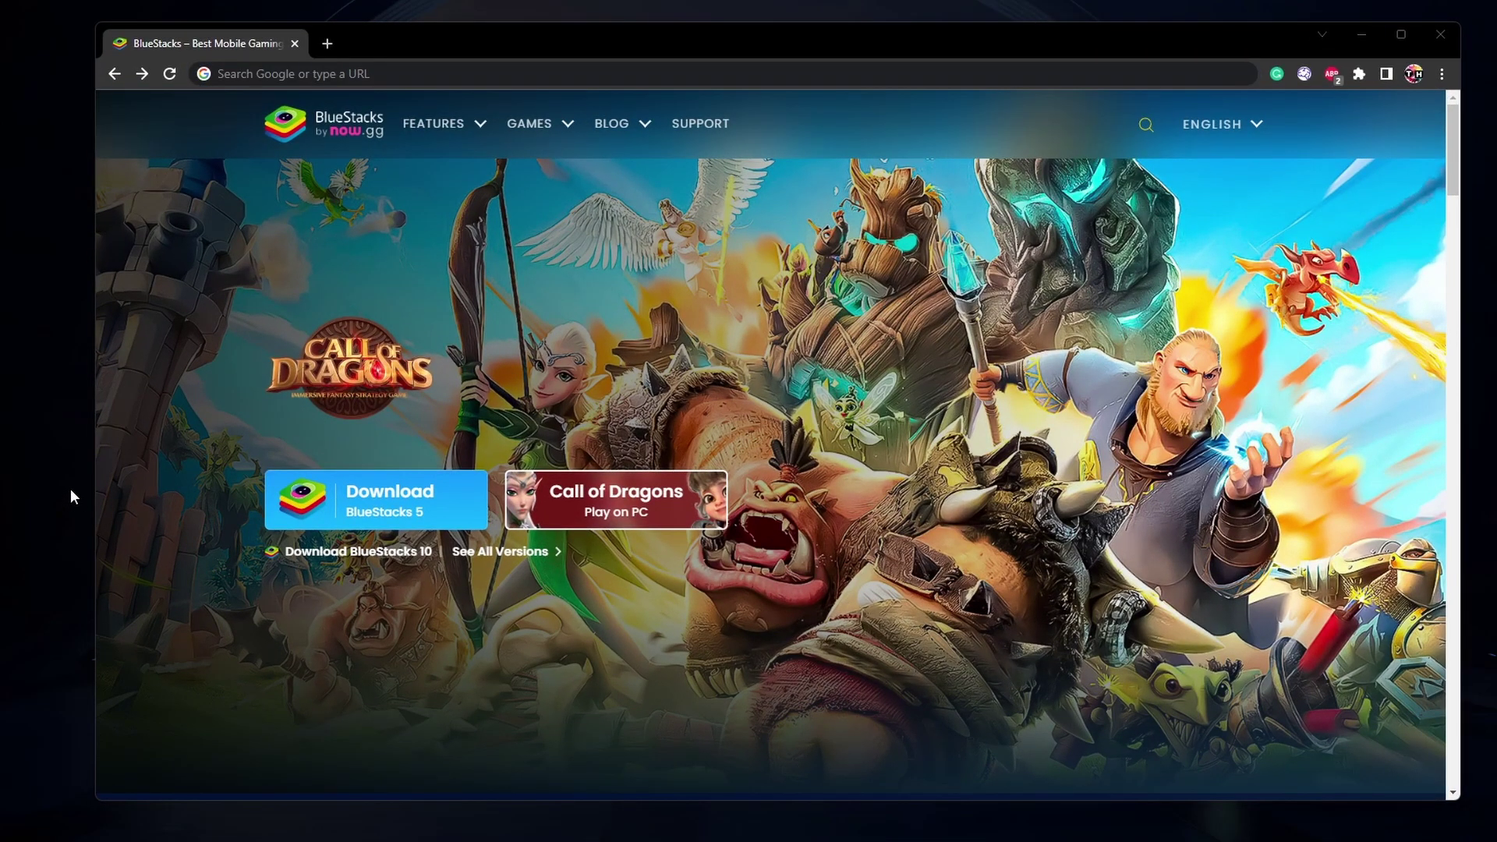
{"action": "left_click", "coordinate": [447, 519]}
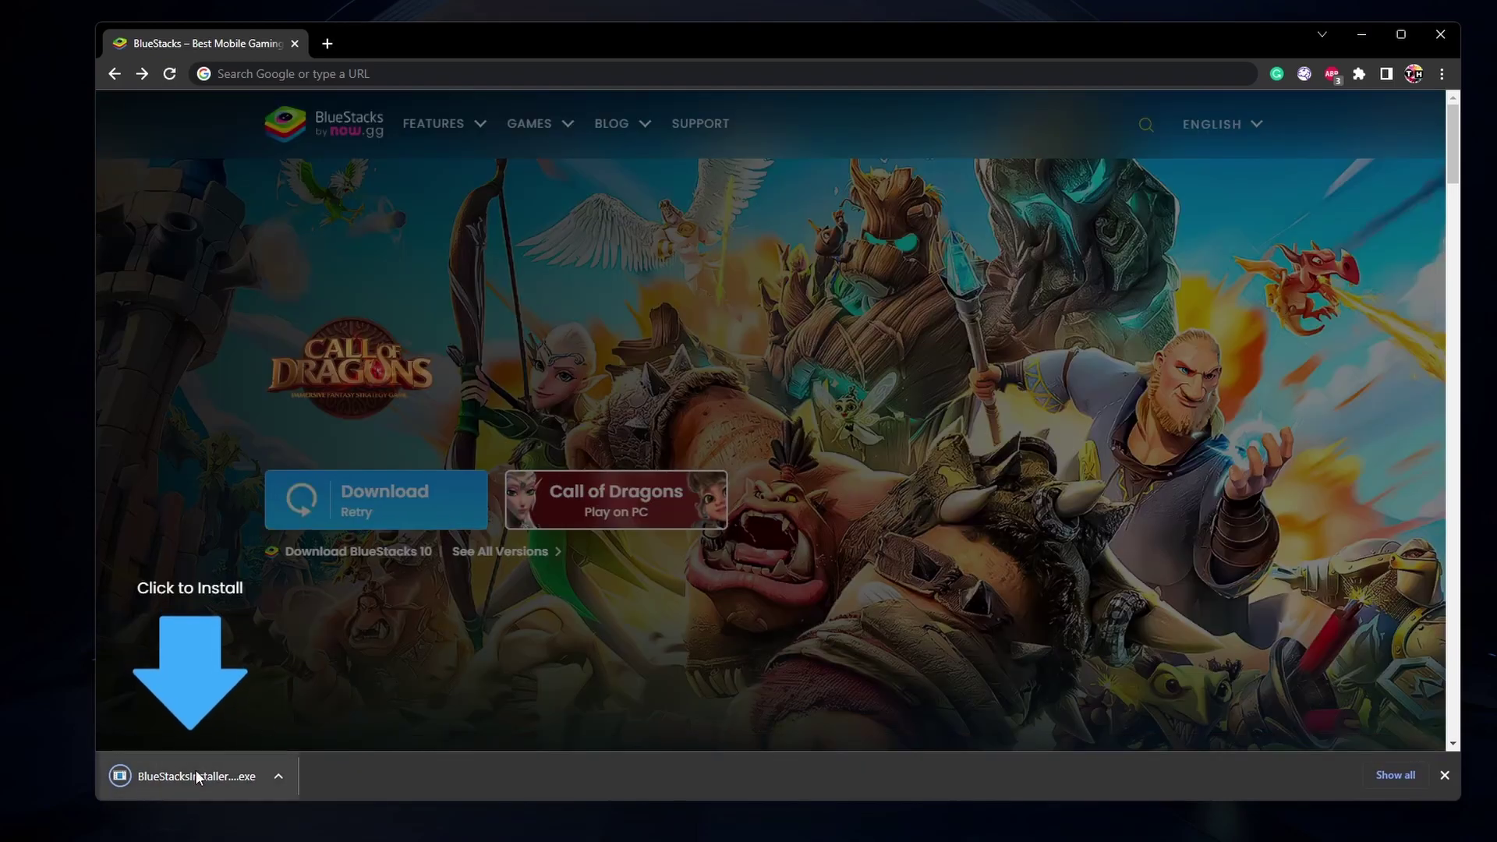
{"action": "left_click", "coordinate": [195, 770]}
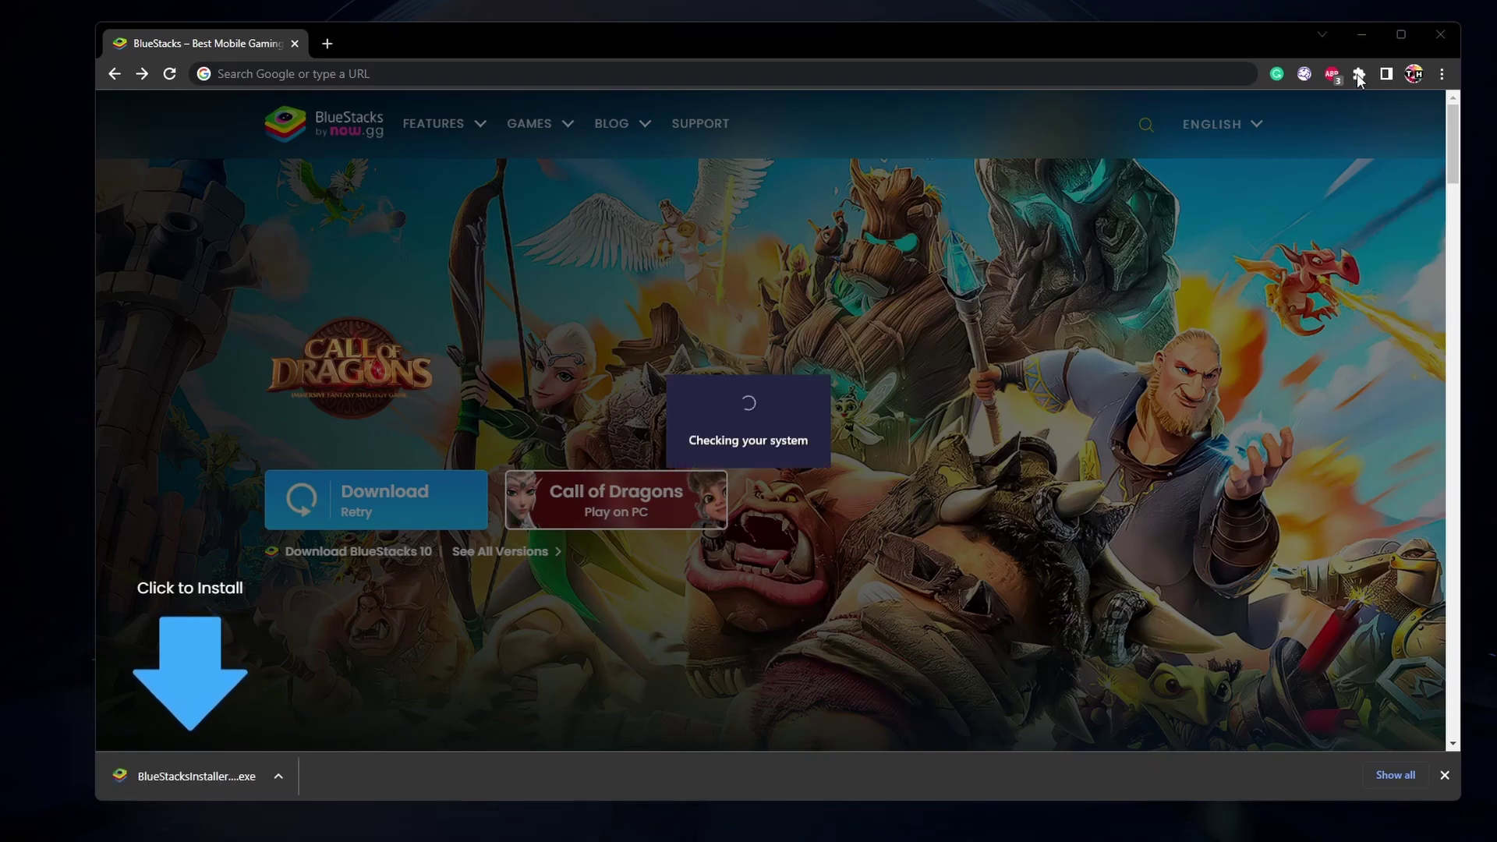
{"action": "left_click", "coordinate": [1361, 34]}
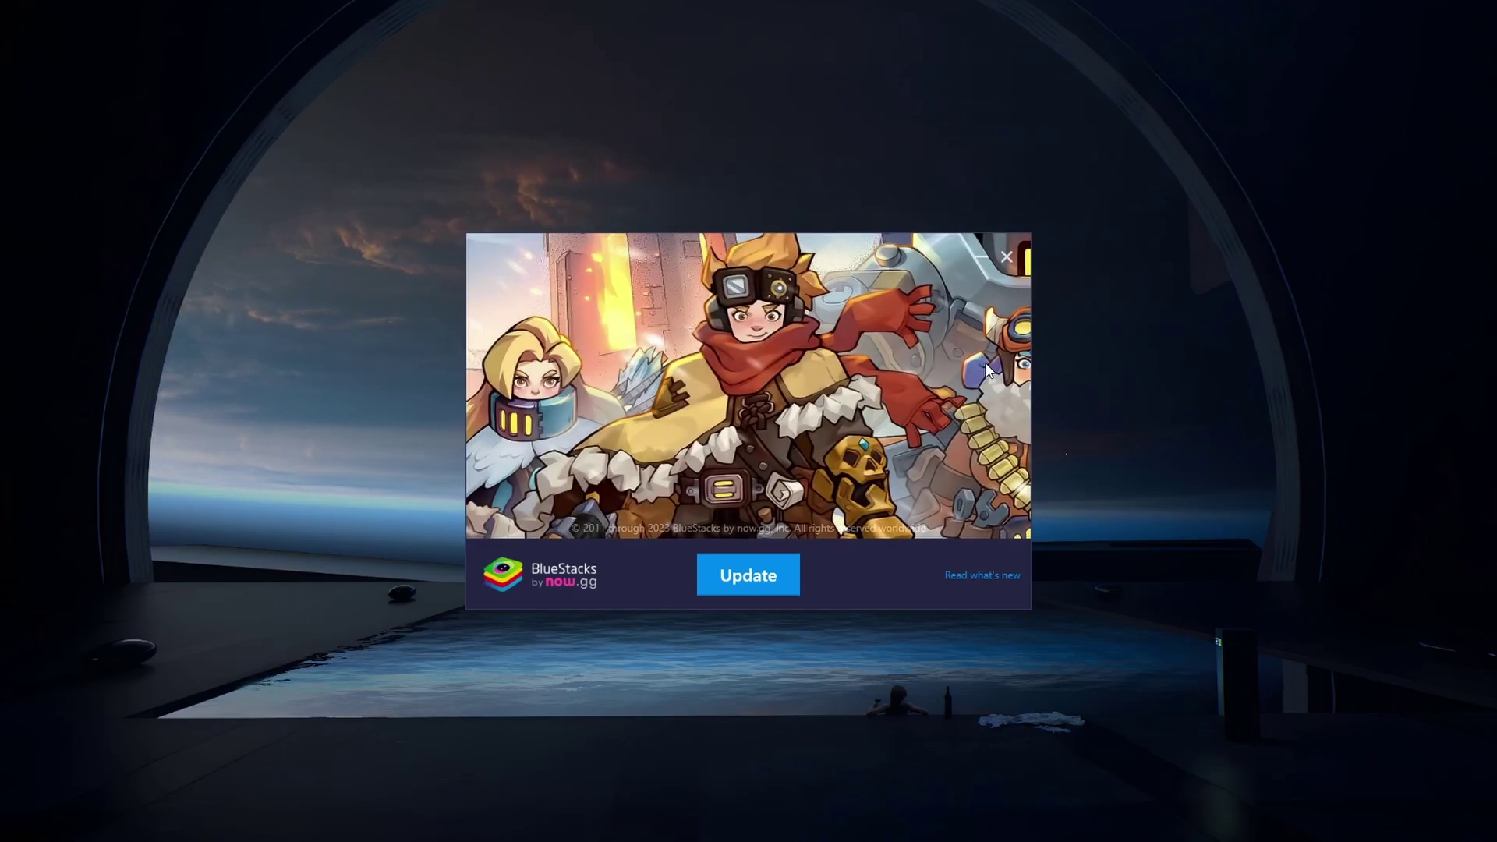
Close the BlueStacks installer's update window without updating
{"action": "left_click", "coordinate": [1007, 257]}
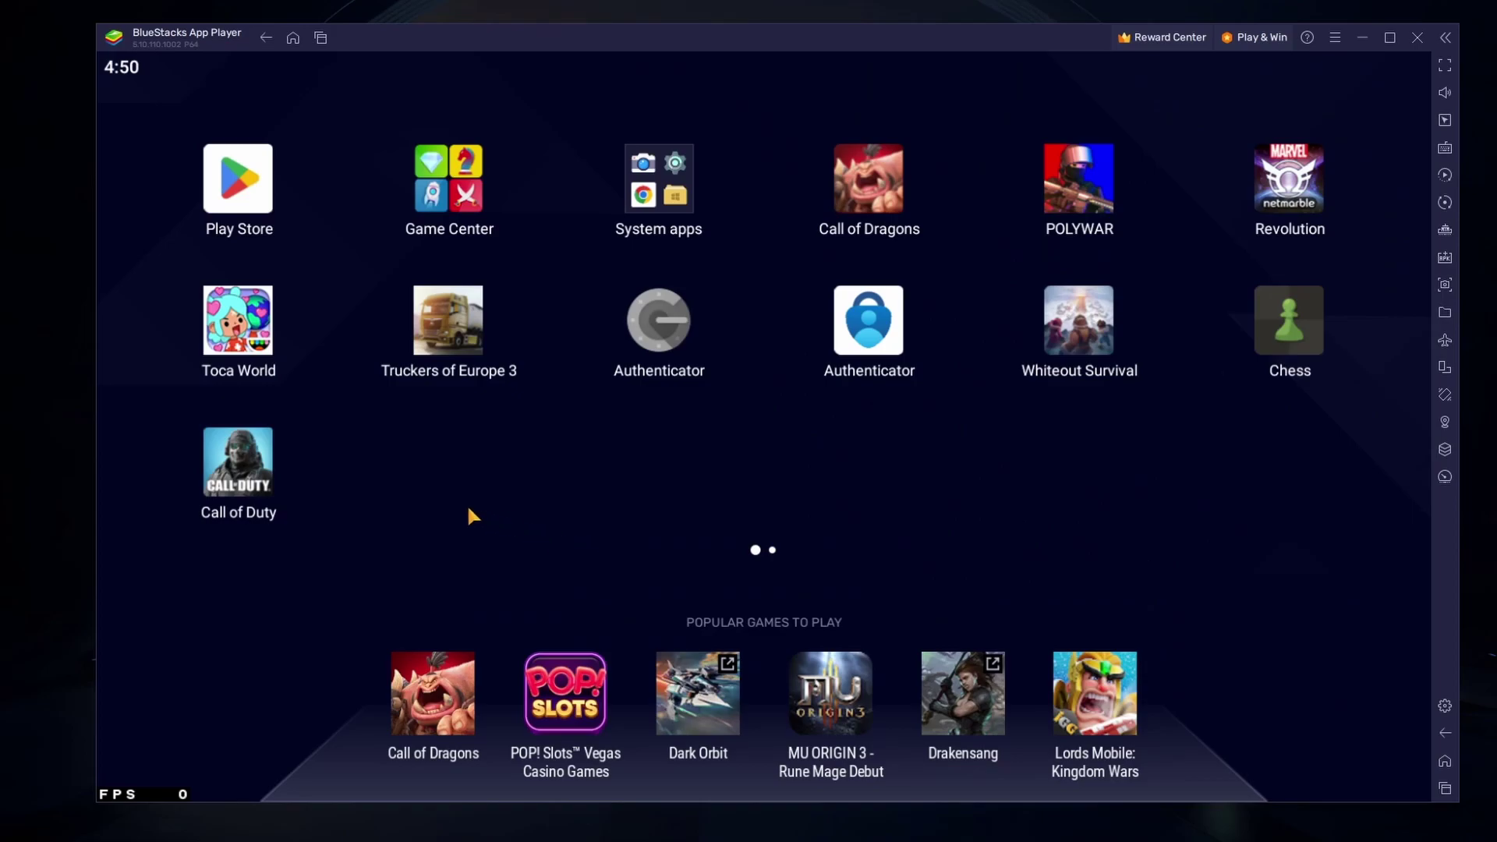
{"action": "left_click", "coordinate": [303, 248]}
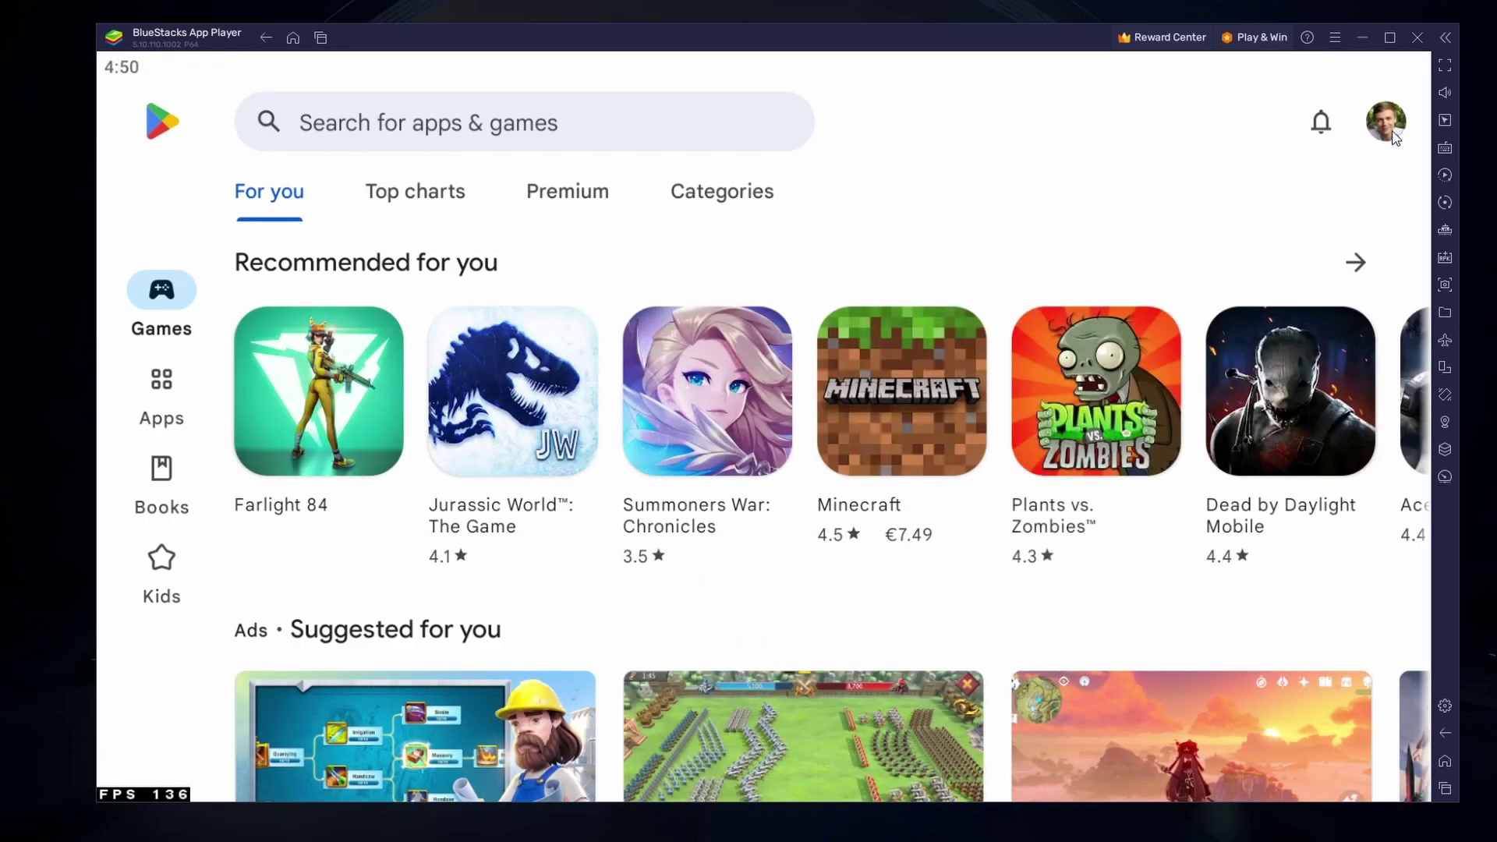
{"action": "left_click", "coordinate": [453, 127]}
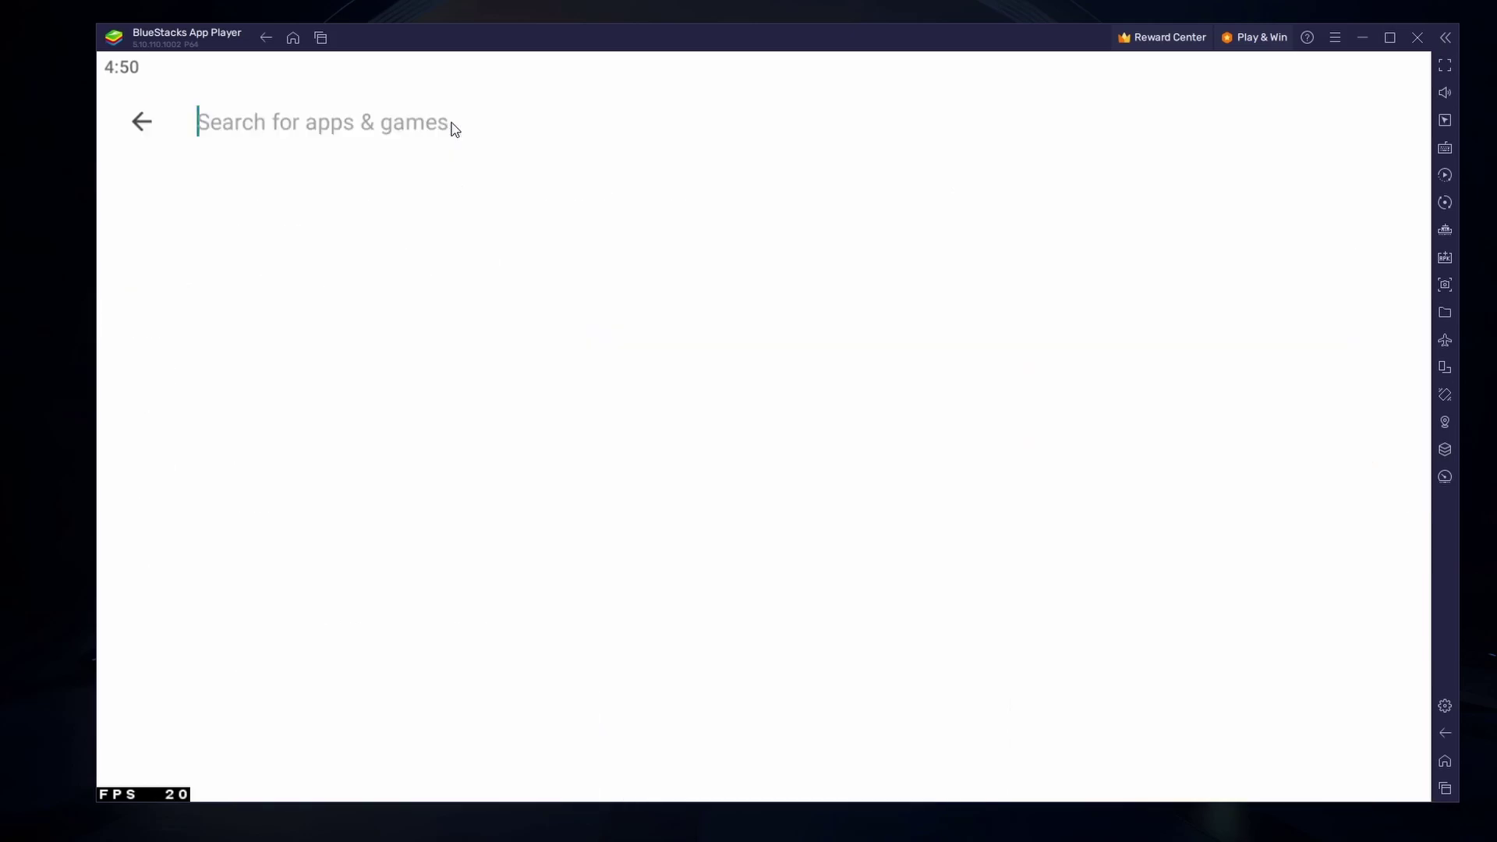
{"action": "type", "text": "call of duty mobile"}
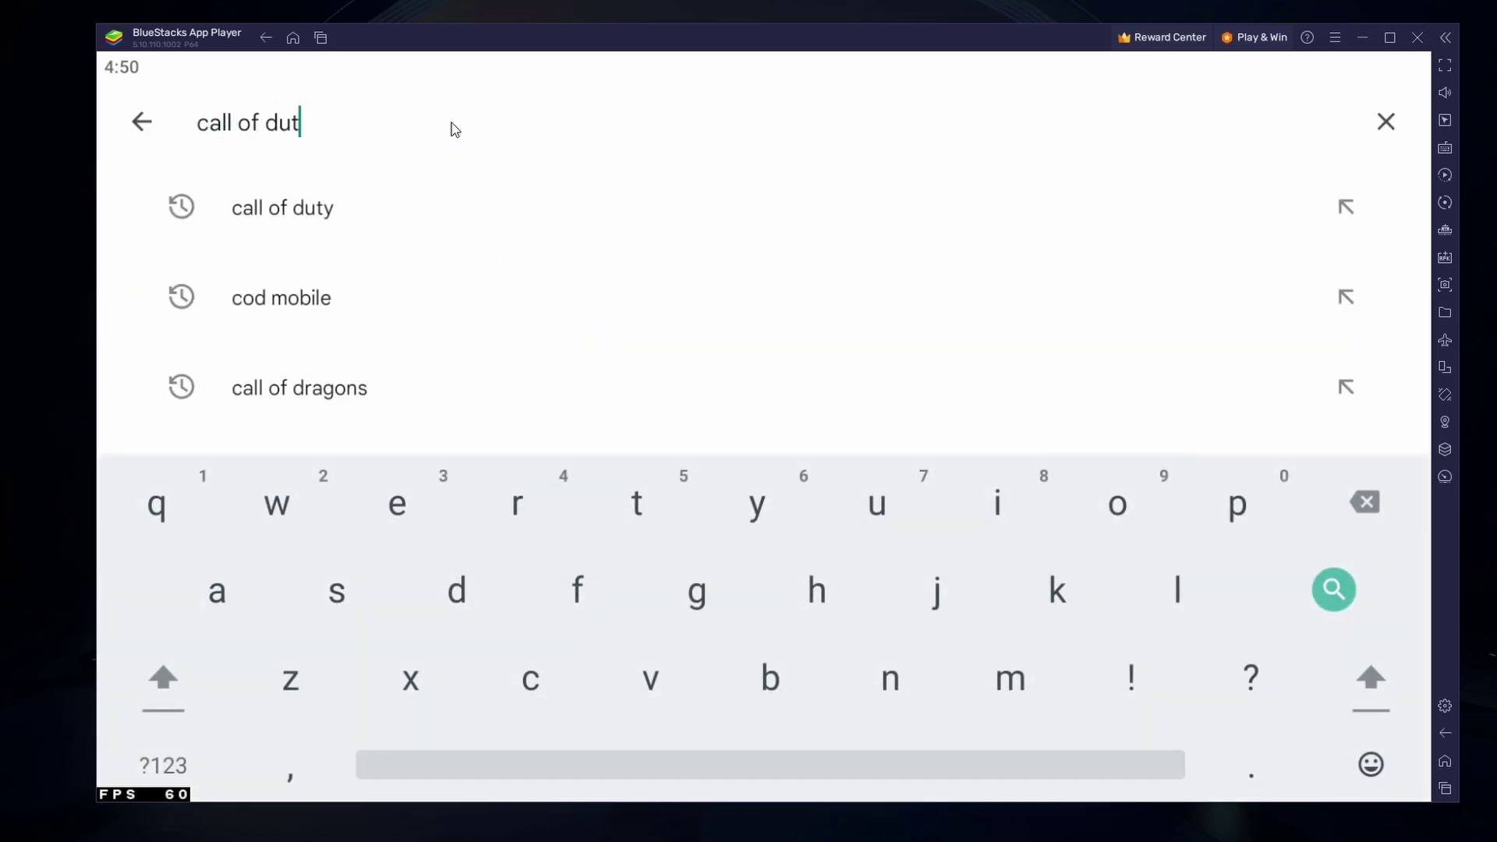
{"action": "key", "text": "Return"}
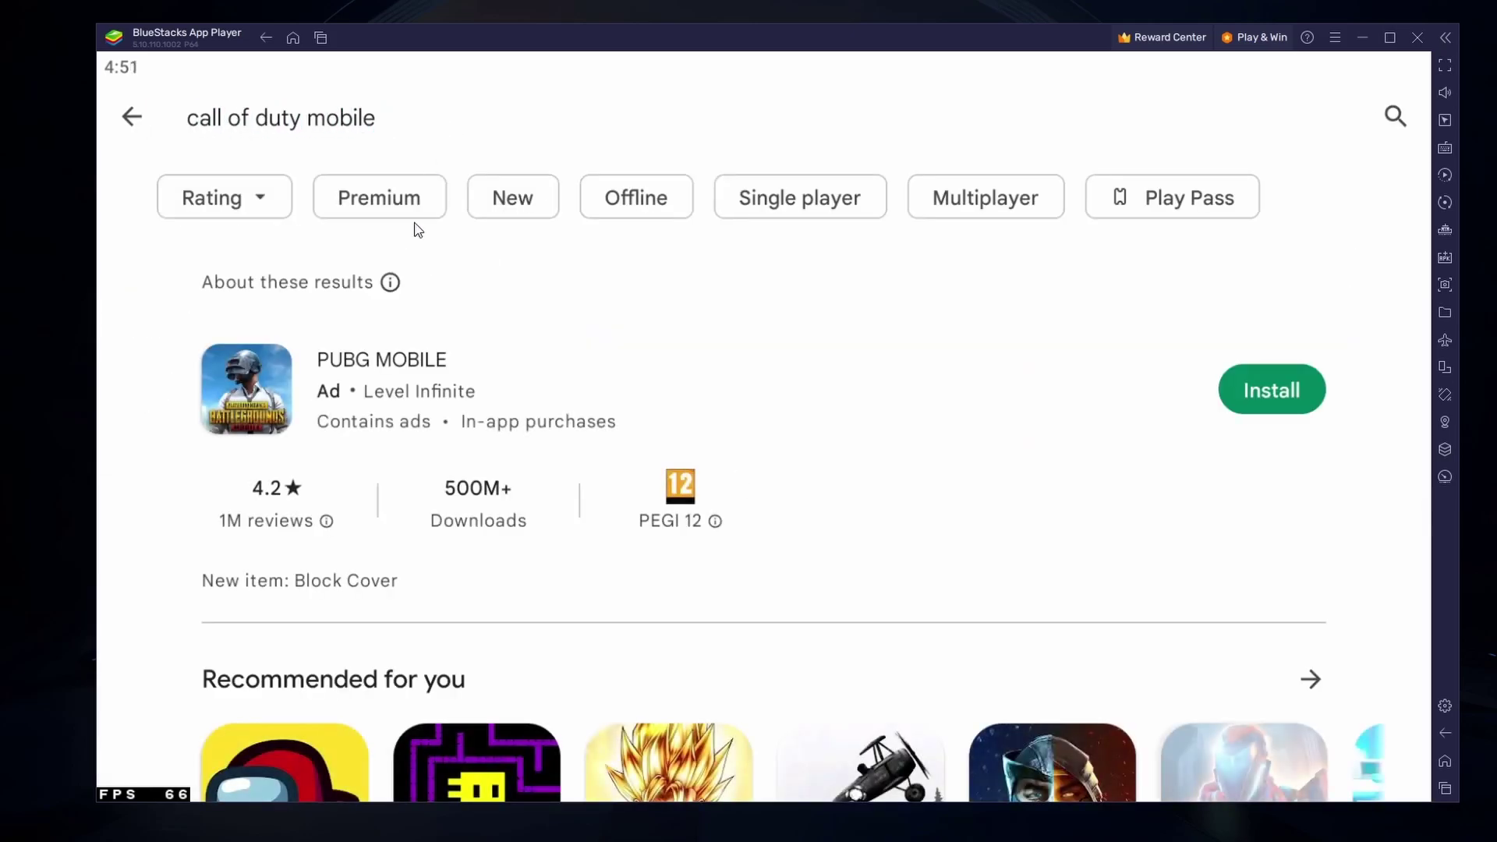
{"action": "scroll", "coordinate": [398, 273], "scroll_direction": "down", "scroll_amount": 3}
{"action": "scroll", "coordinate": [399, 290], "scroll_direction": "down", "scroll_amount": 2}
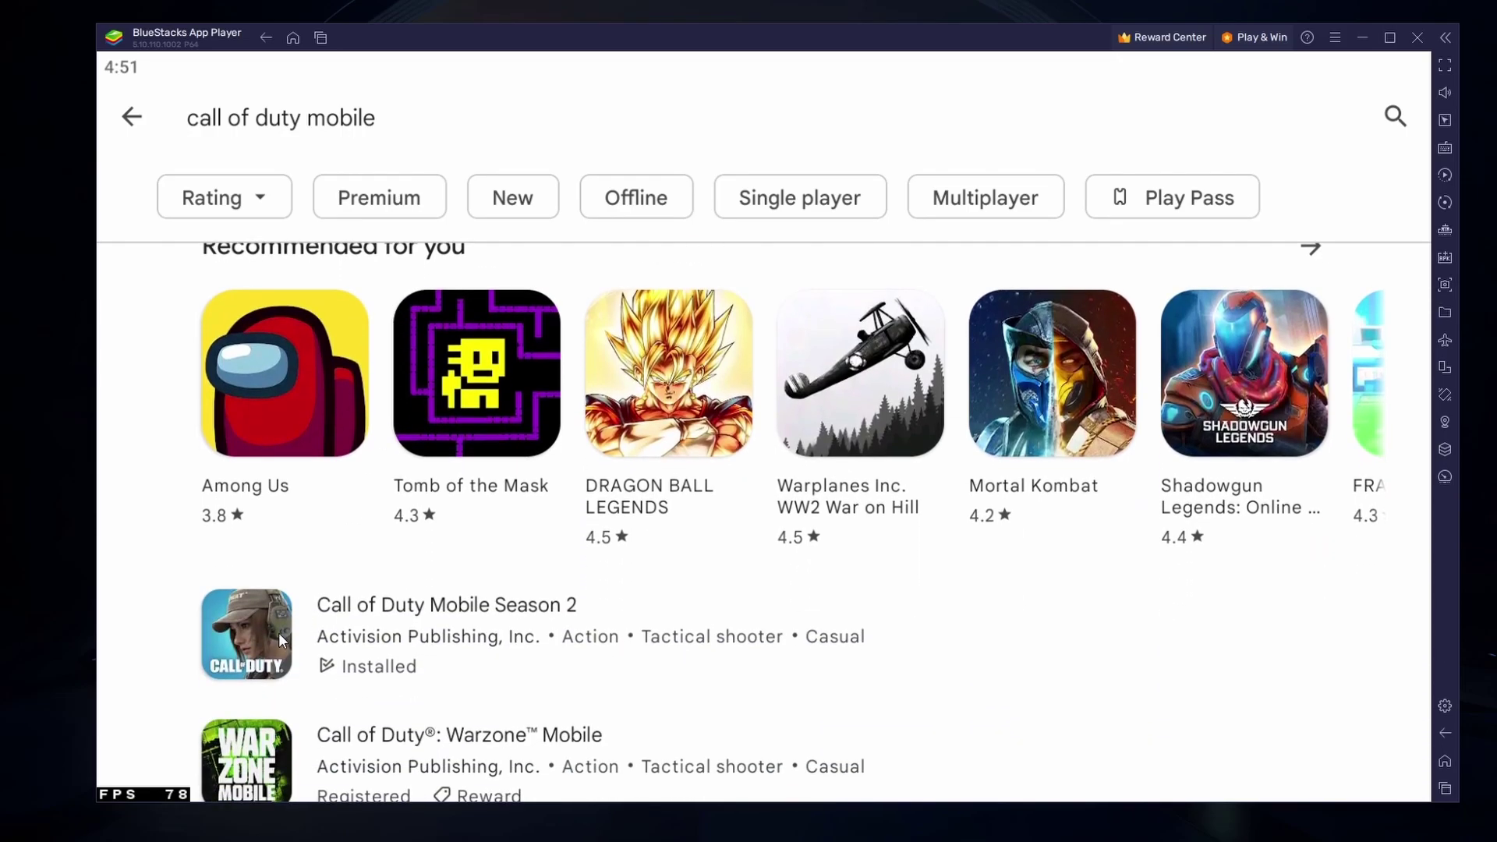
{"action": "left_click", "coordinate": [278, 634]}
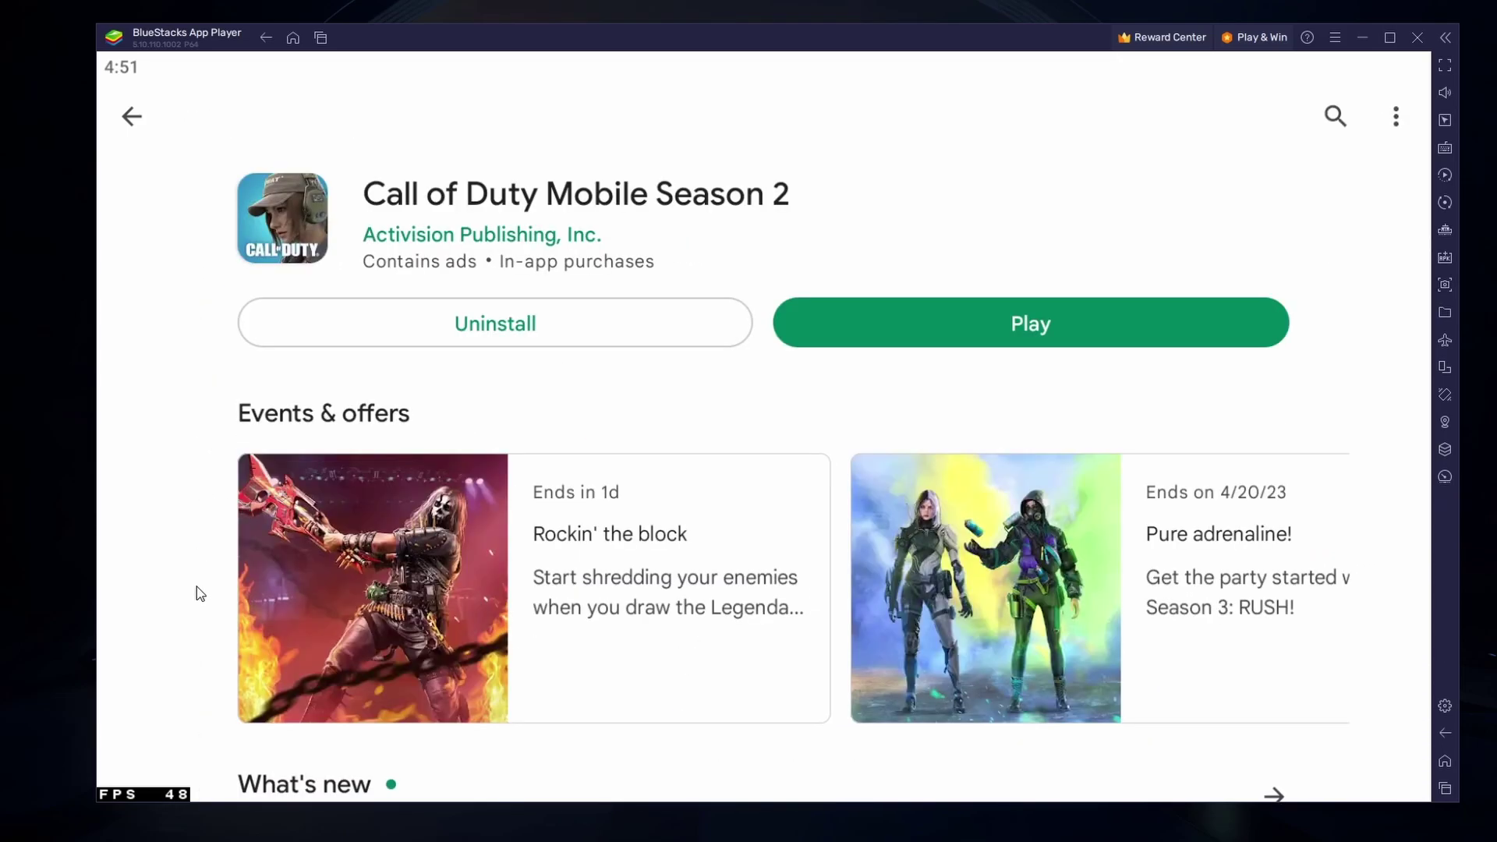
{"action": "scroll", "coordinate": [196, 594], "scroll_direction": "down", "scroll_amount": 10}
{"action": "scroll", "coordinate": [234, 545], "scroll_direction": "up", "scroll_amount": 2}
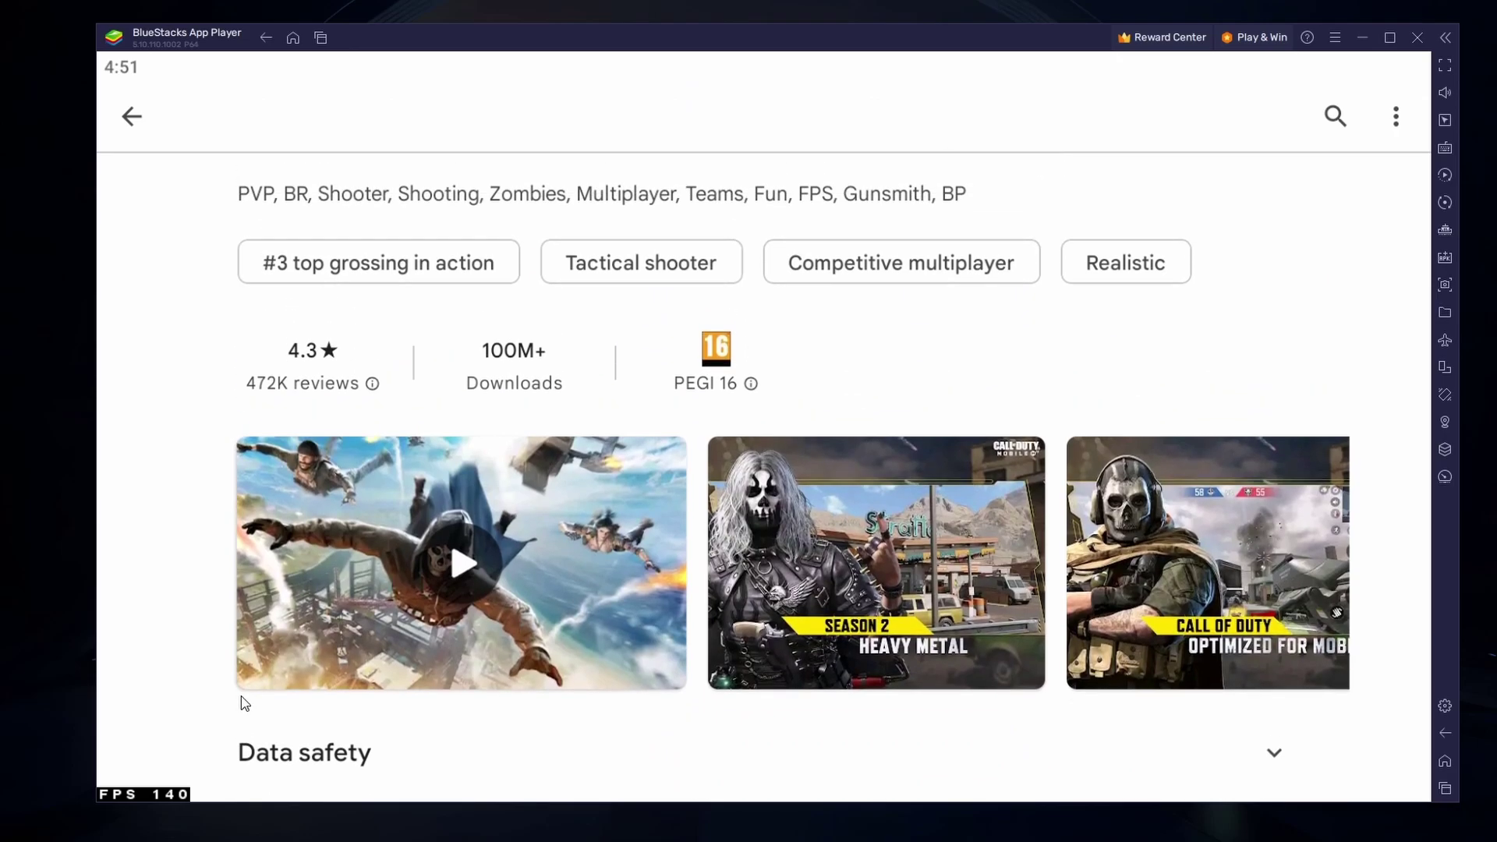
{"action": "left_click", "coordinate": [1444, 762]}
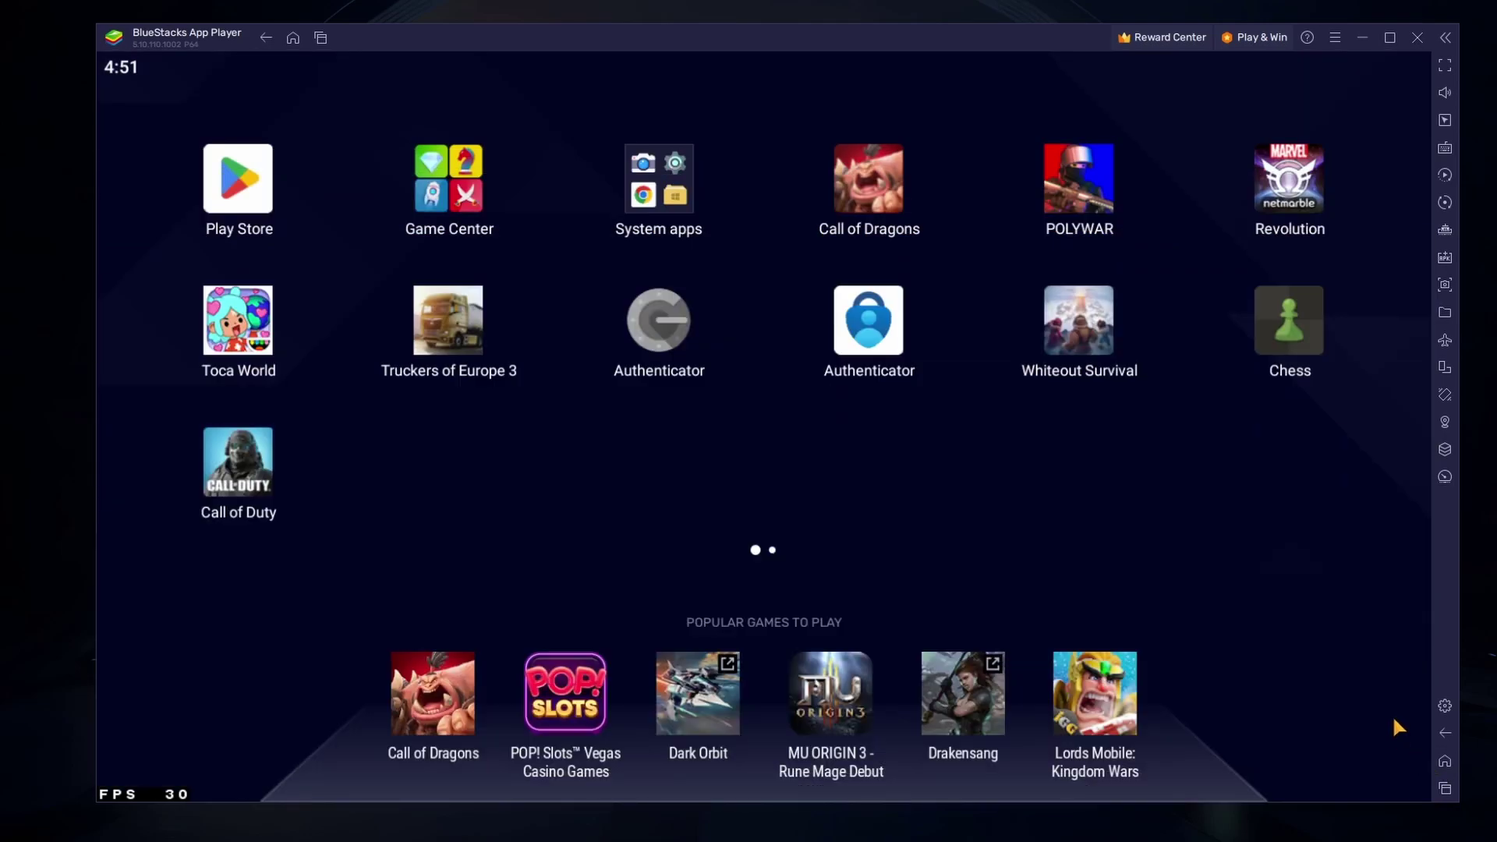
In Gamepad settings, keep direct gamepad access on Auto and toggle vibration off and back on
{"action": "left_click", "coordinate": [1443, 706]}
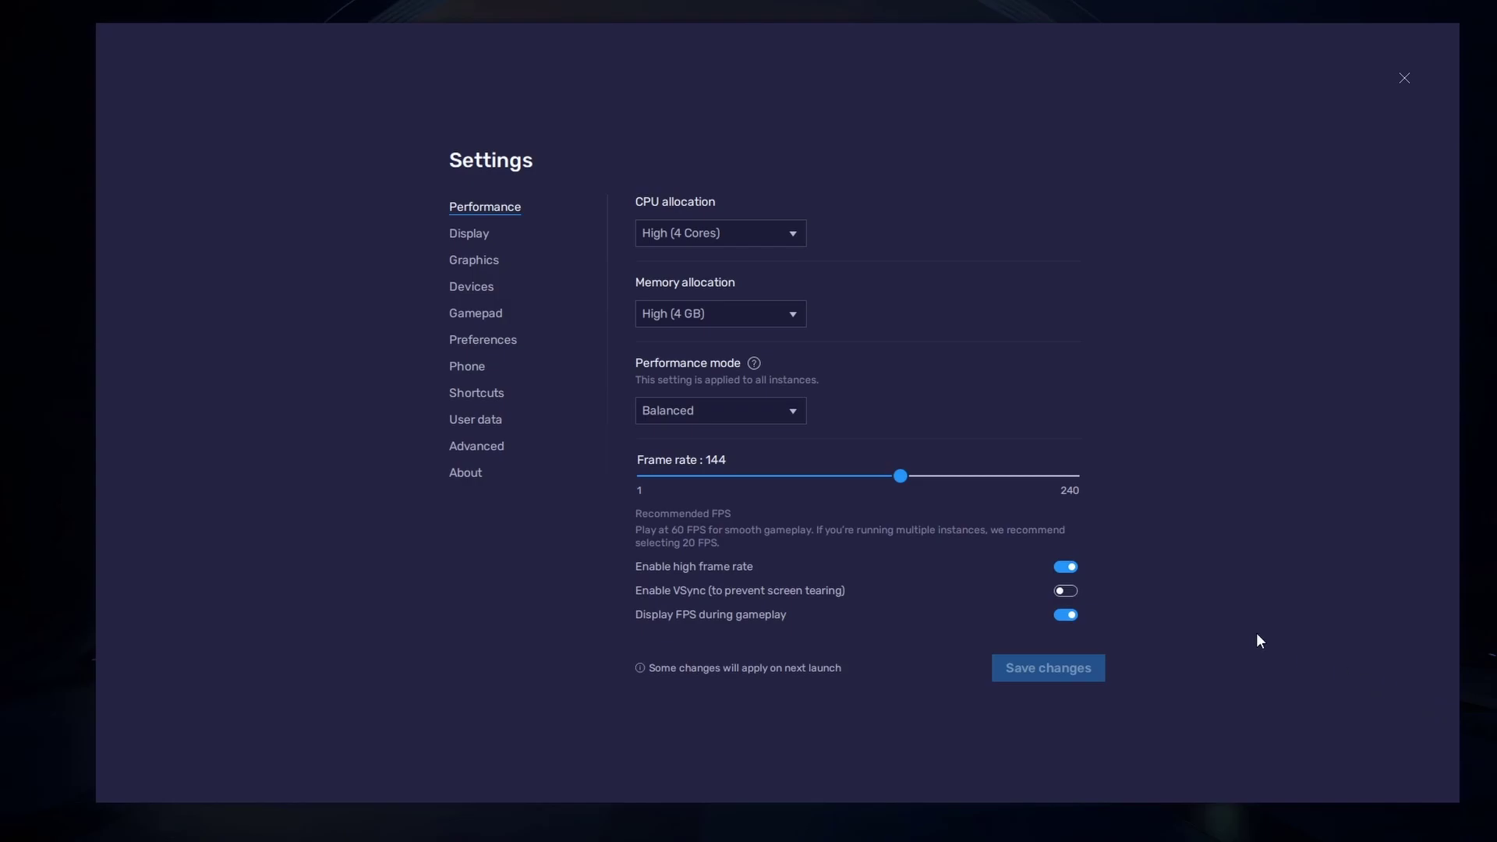
{"action": "left_click", "coordinate": [471, 313]}
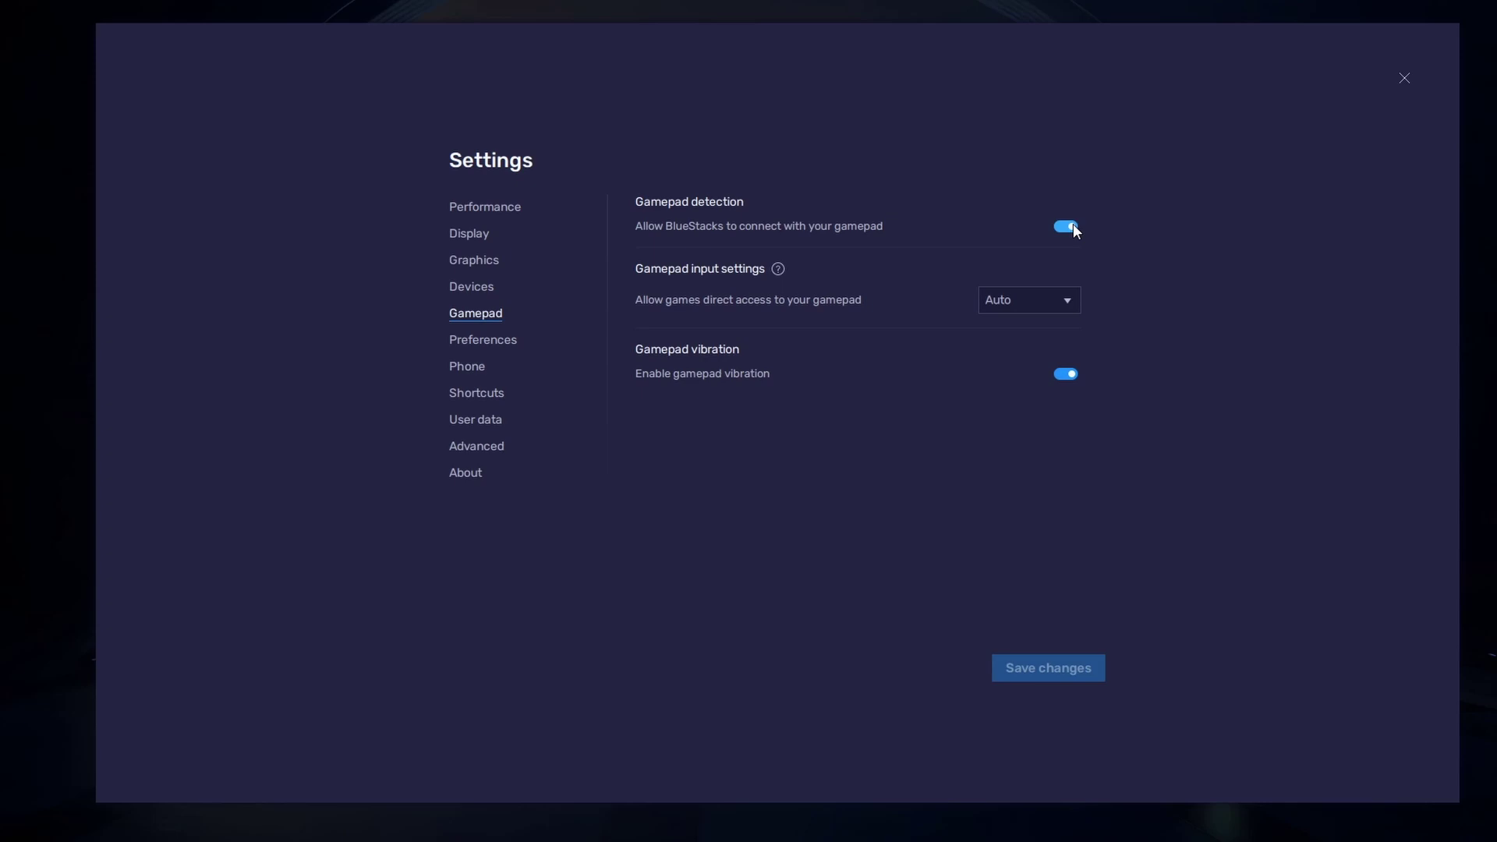
{"action": "left_click", "coordinate": [1068, 302]}
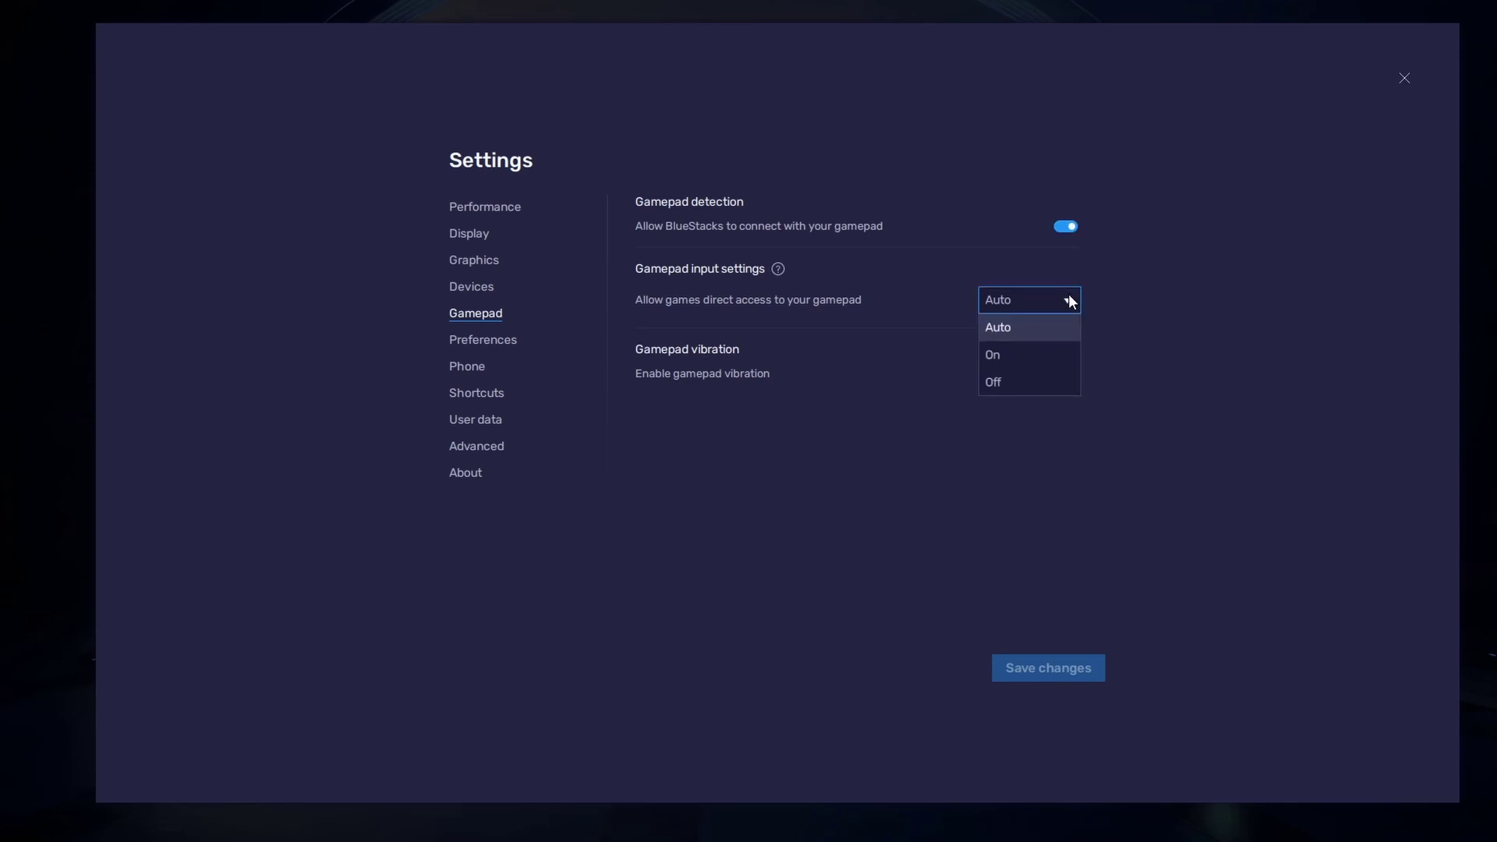
{"action": "left_click", "coordinate": [1021, 323]}
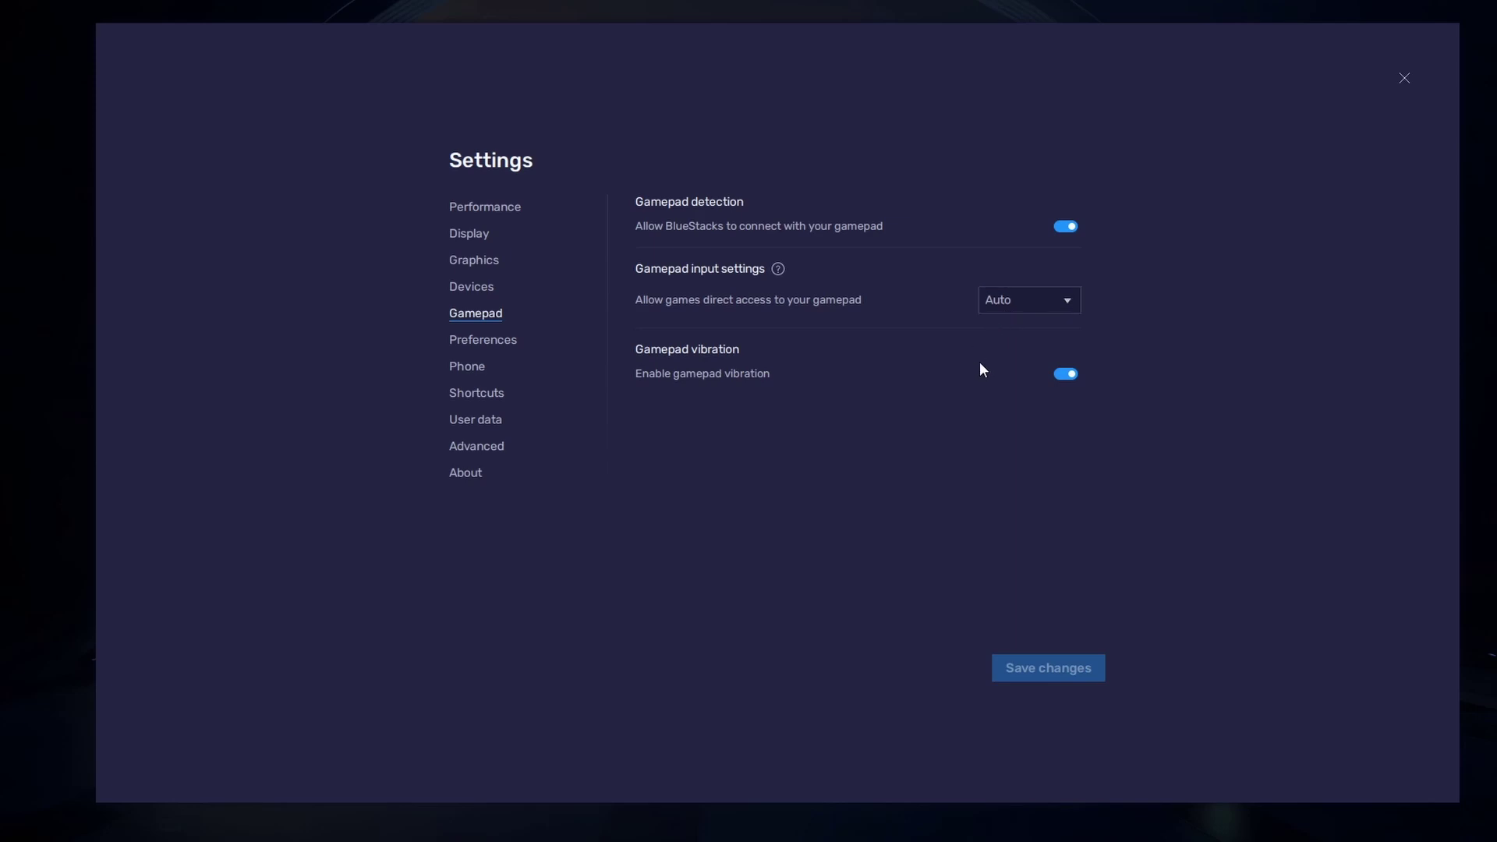
{"action": "left_click", "coordinate": [1065, 375]}
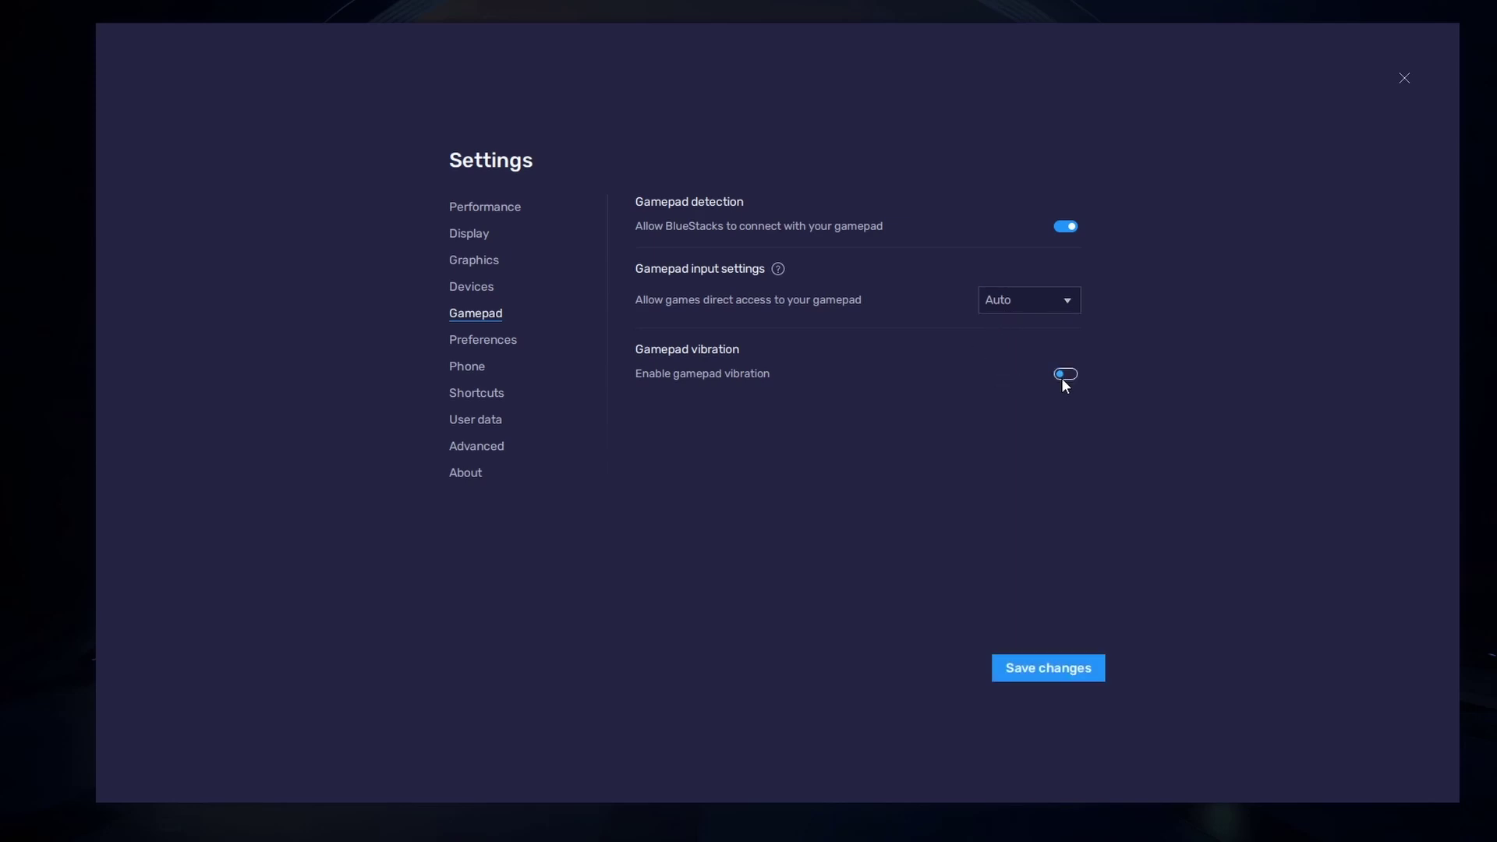
{"action": "left_click", "coordinate": [1064, 376]}
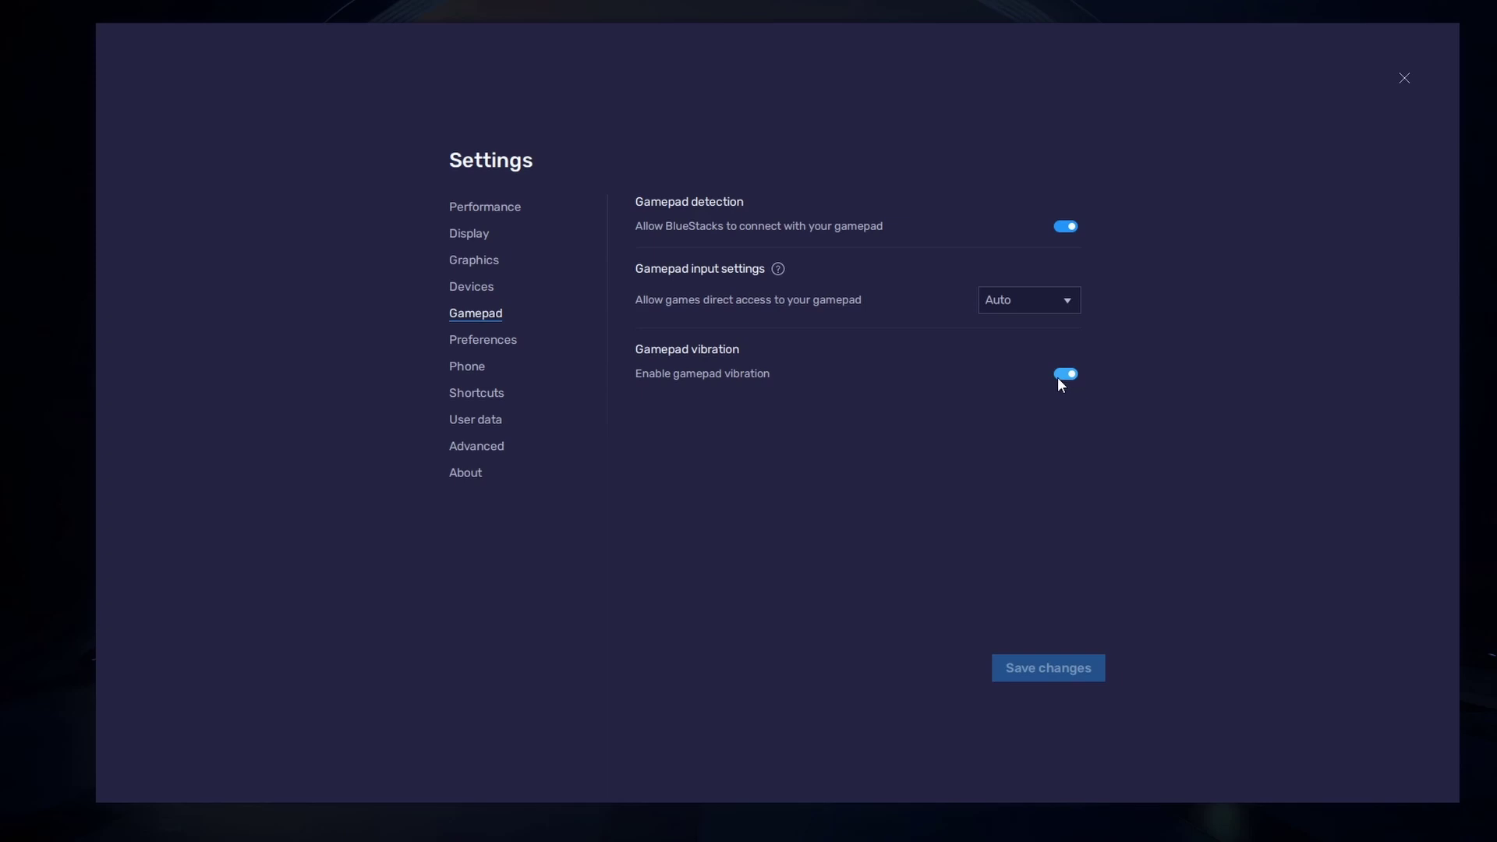
Keep CPU at High (4 Cores), memory at High (4 GB) and performance mode on Balanced
{"action": "left_click", "coordinate": [517, 211]}
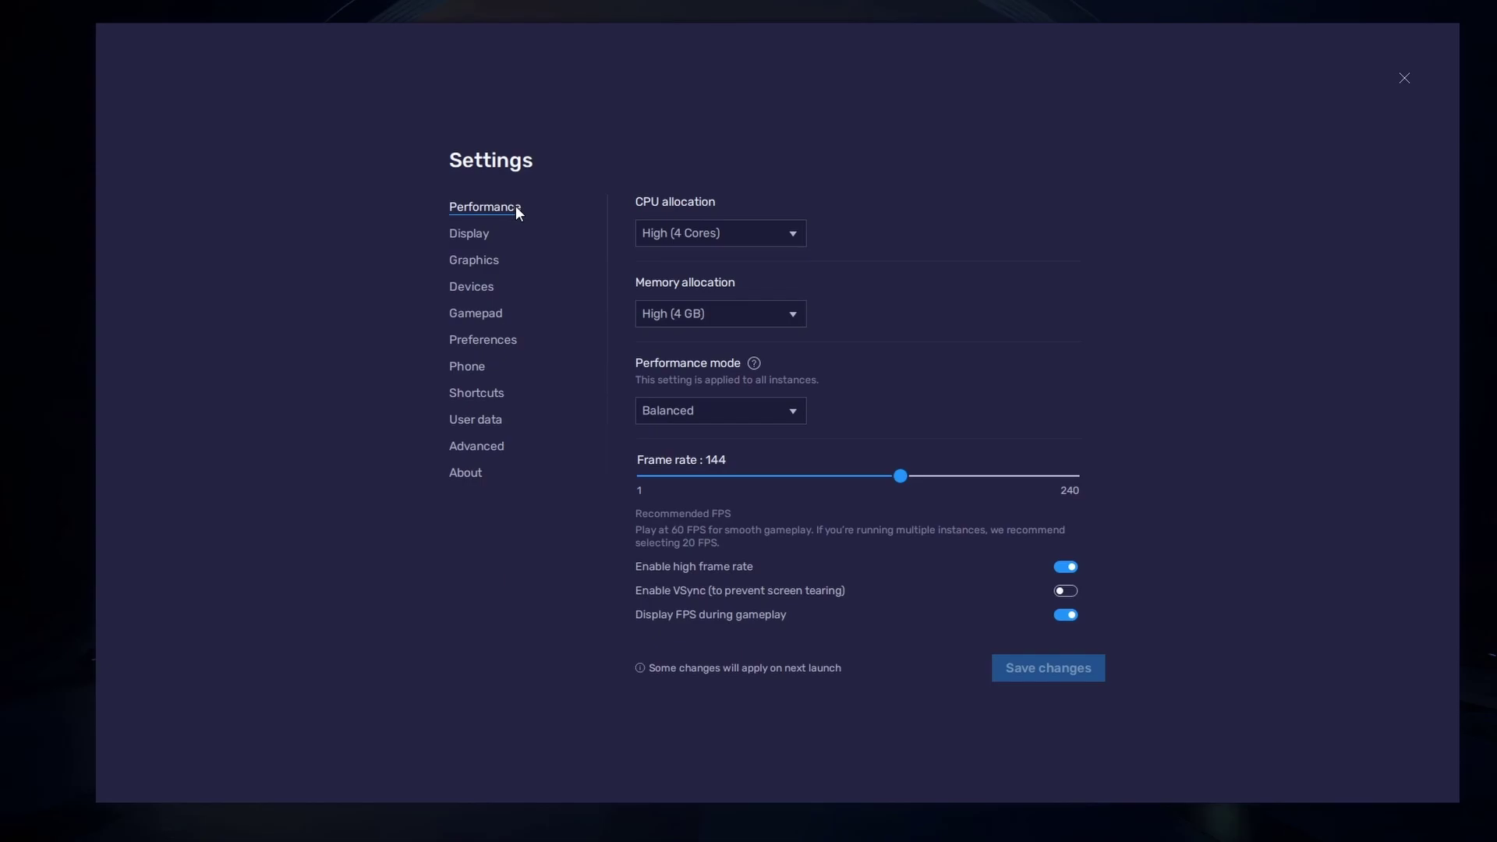
{"action": "left_click", "coordinate": [798, 232]}
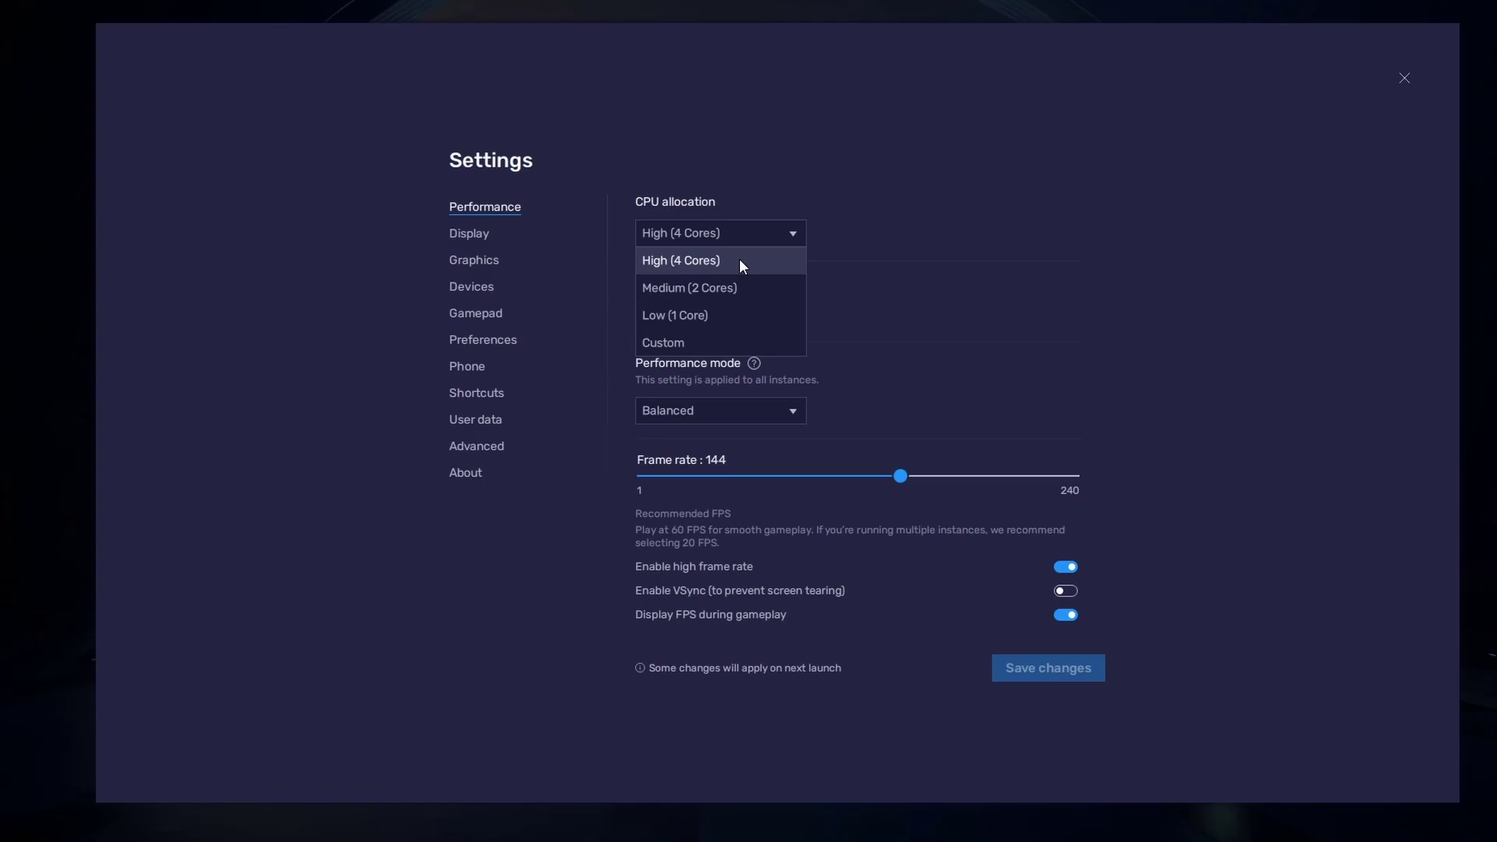
{"action": "left_click", "coordinate": [772, 257]}
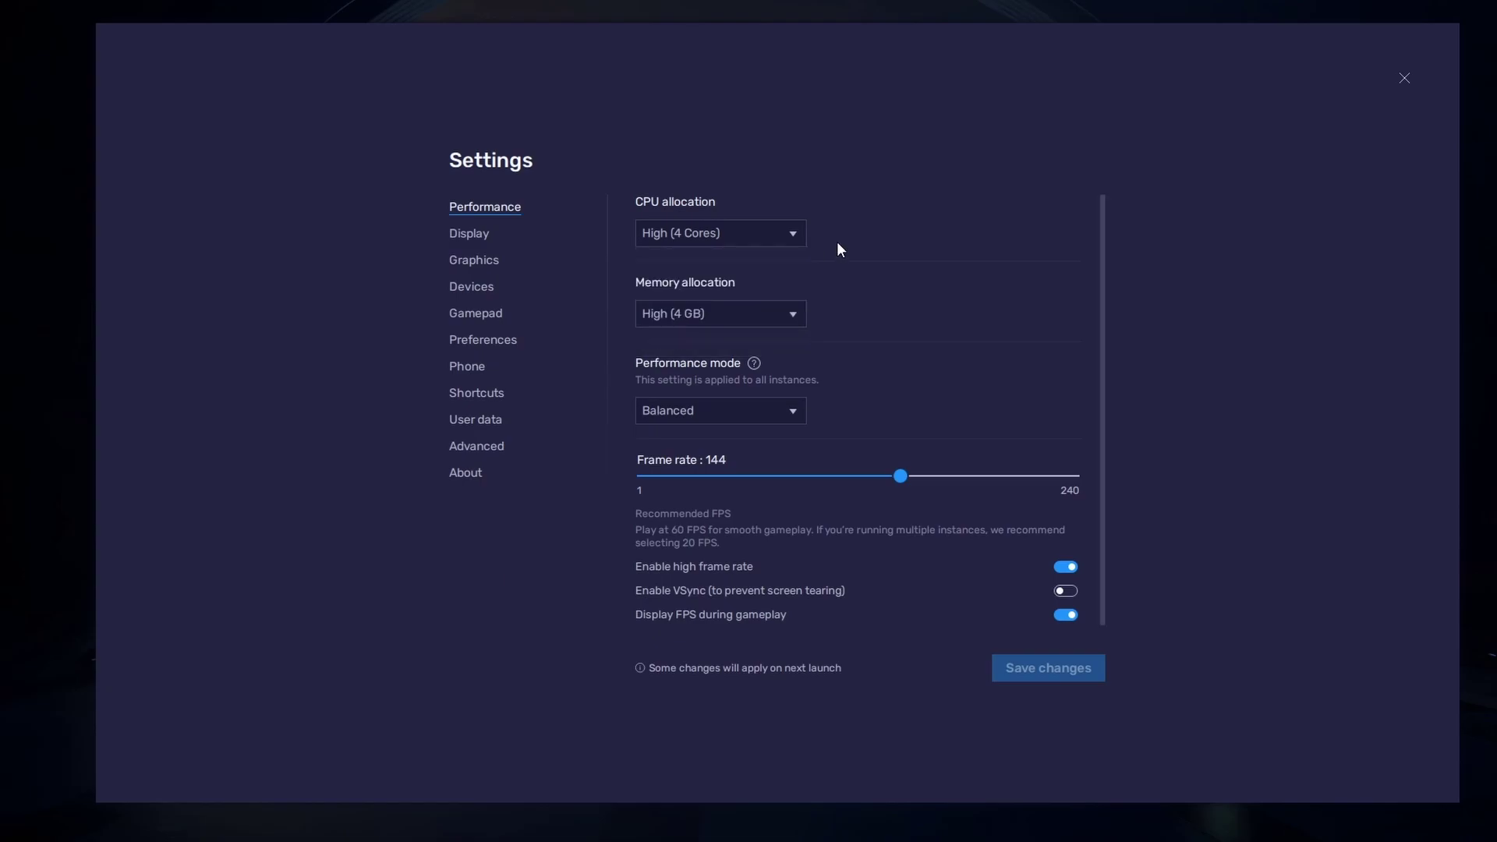
{"action": "left_click", "coordinate": [790, 328]}
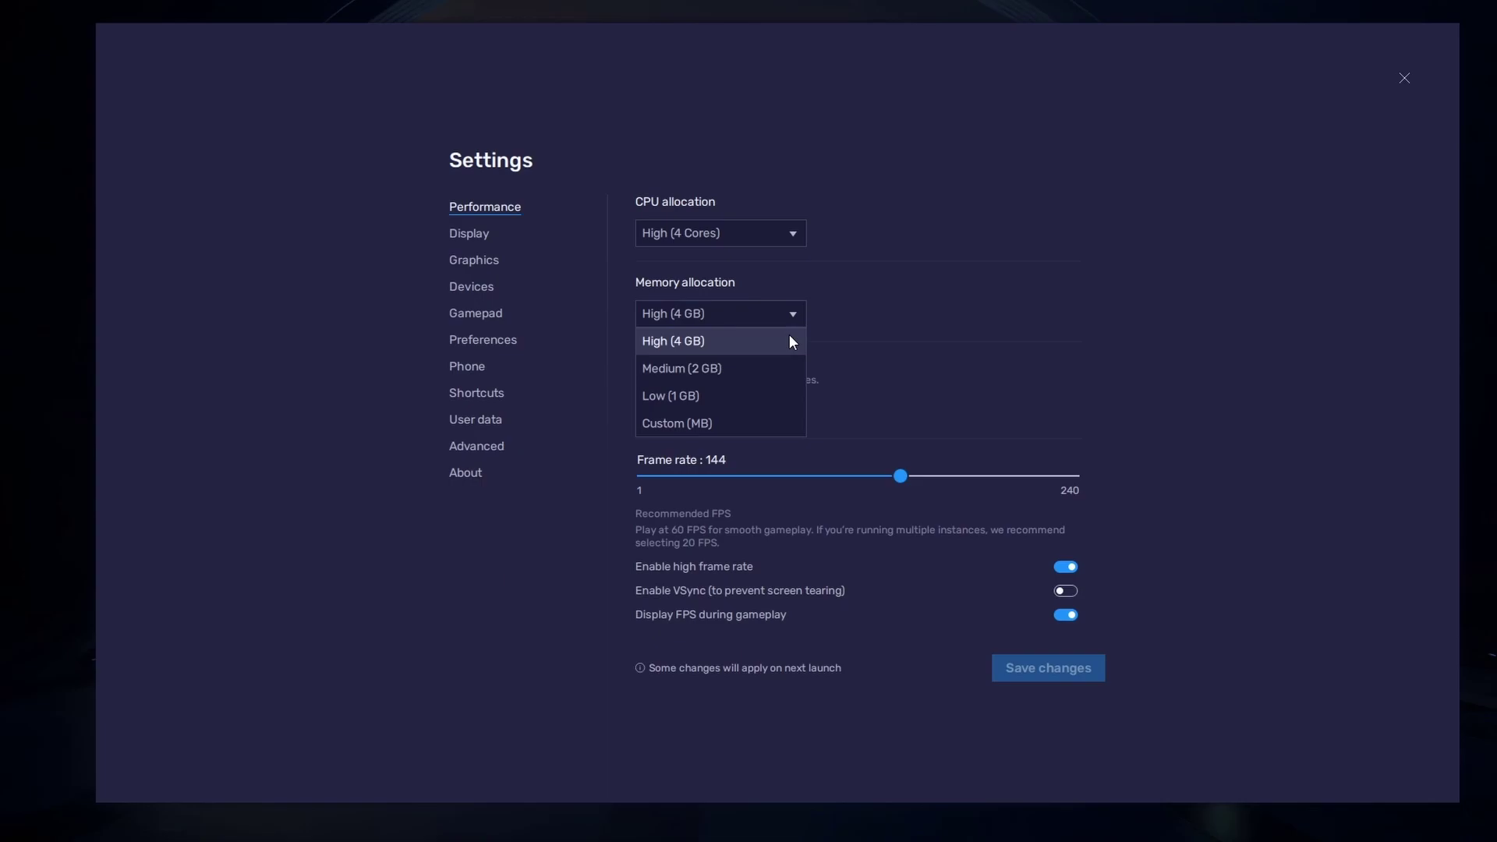
{"action": "left_click", "coordinate": [789, 341]}
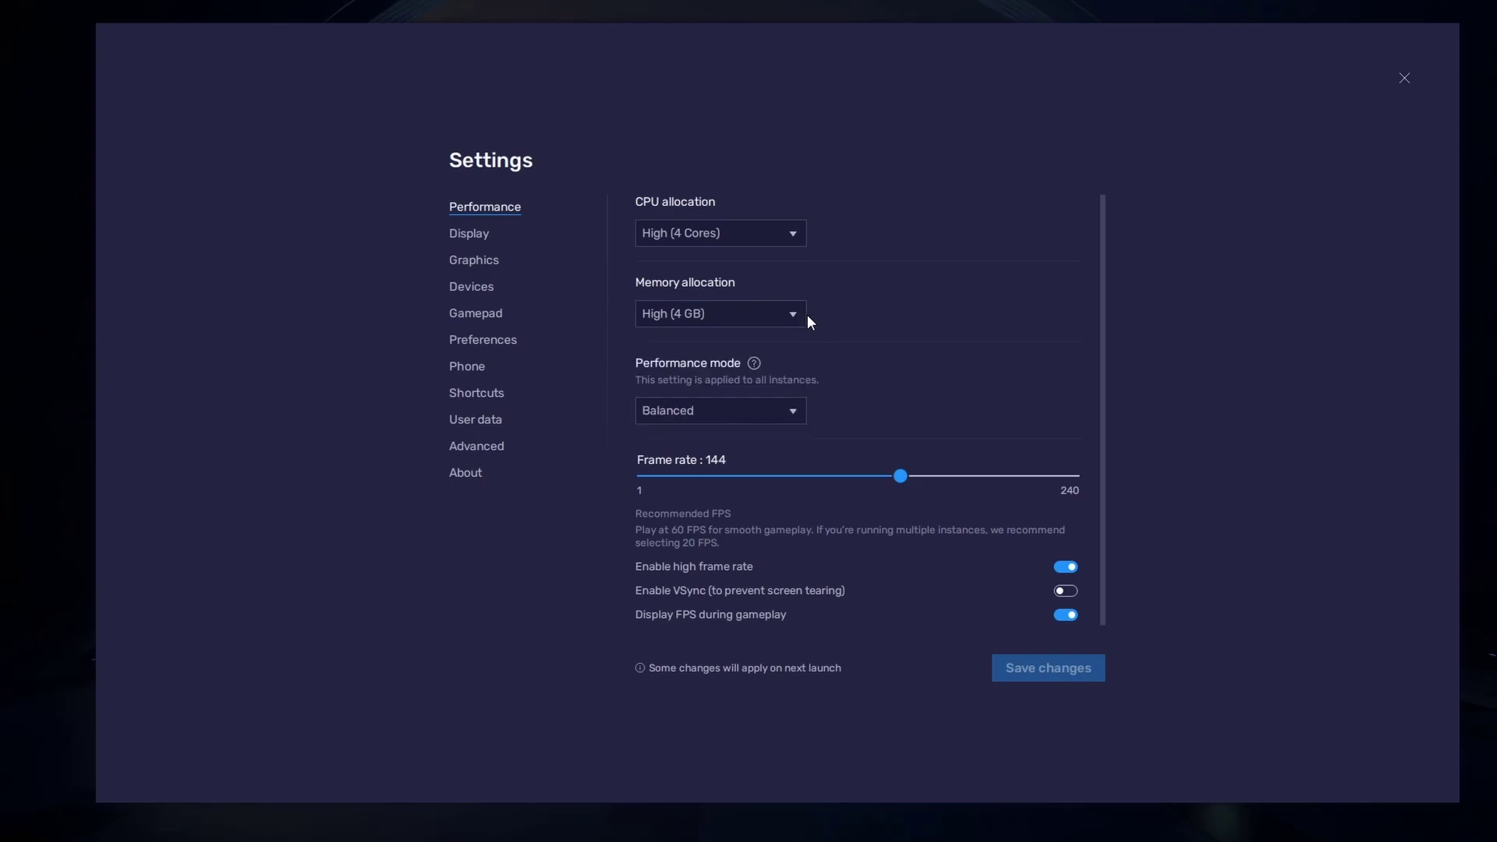
{"action": "left_click", "coordinate": [803, 314]}
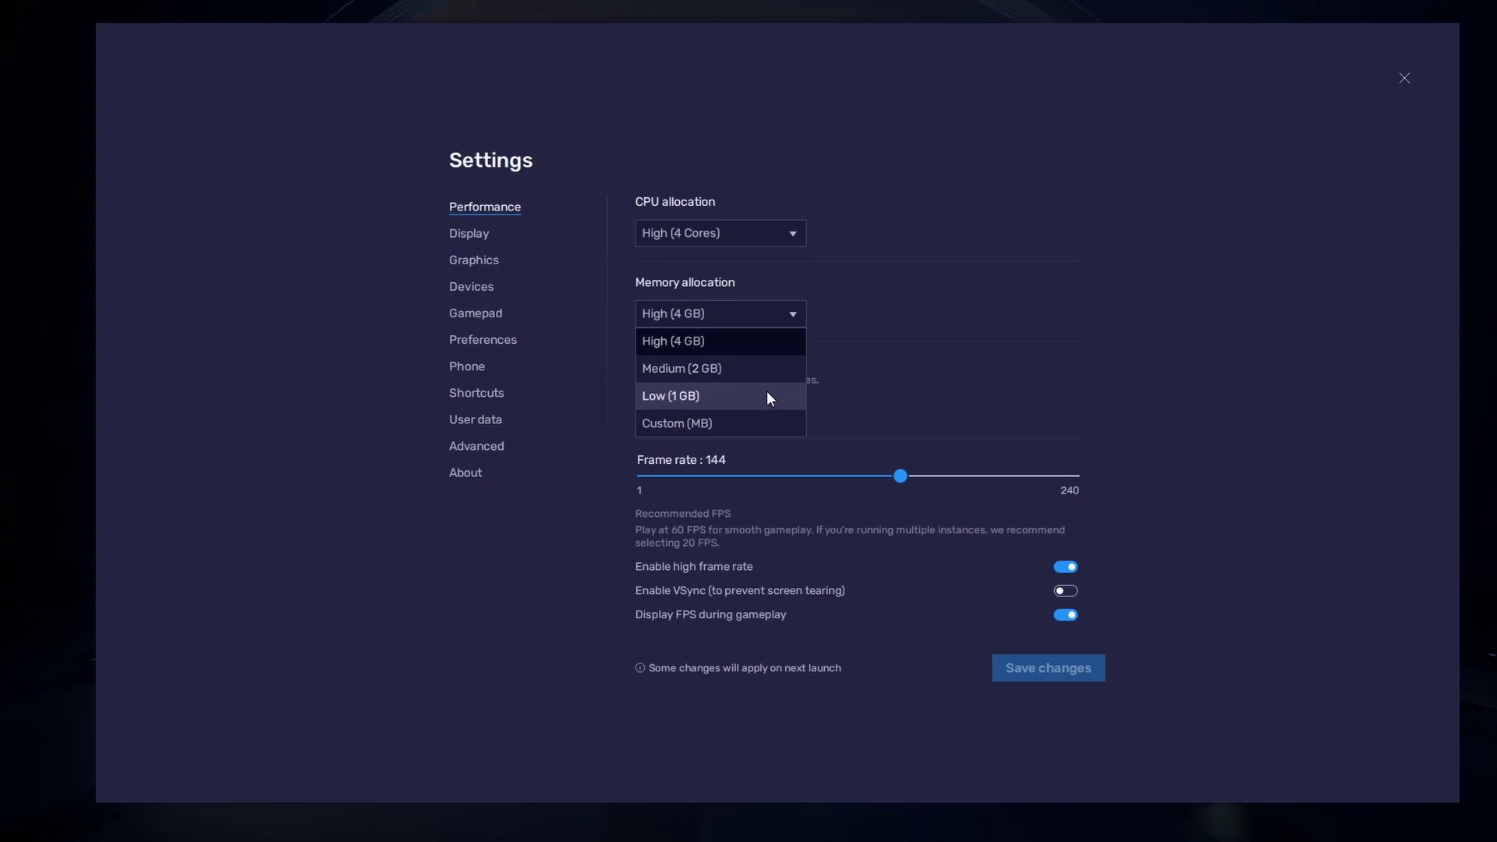
{"action": "left_click", "coordinate": [842, 318]}
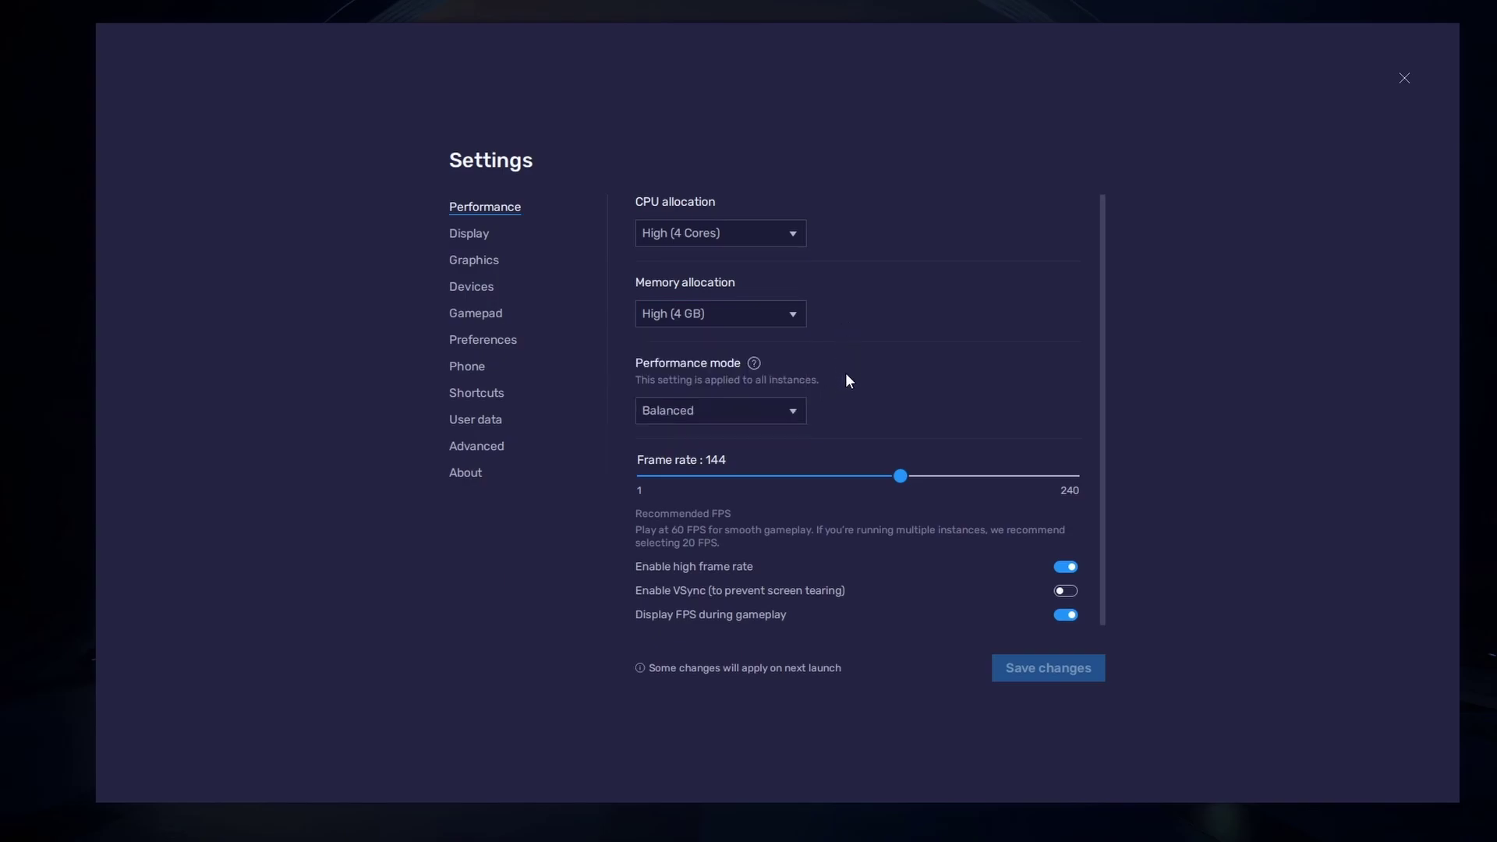
{"action": "left_click", "coordinate": [797, 410]}
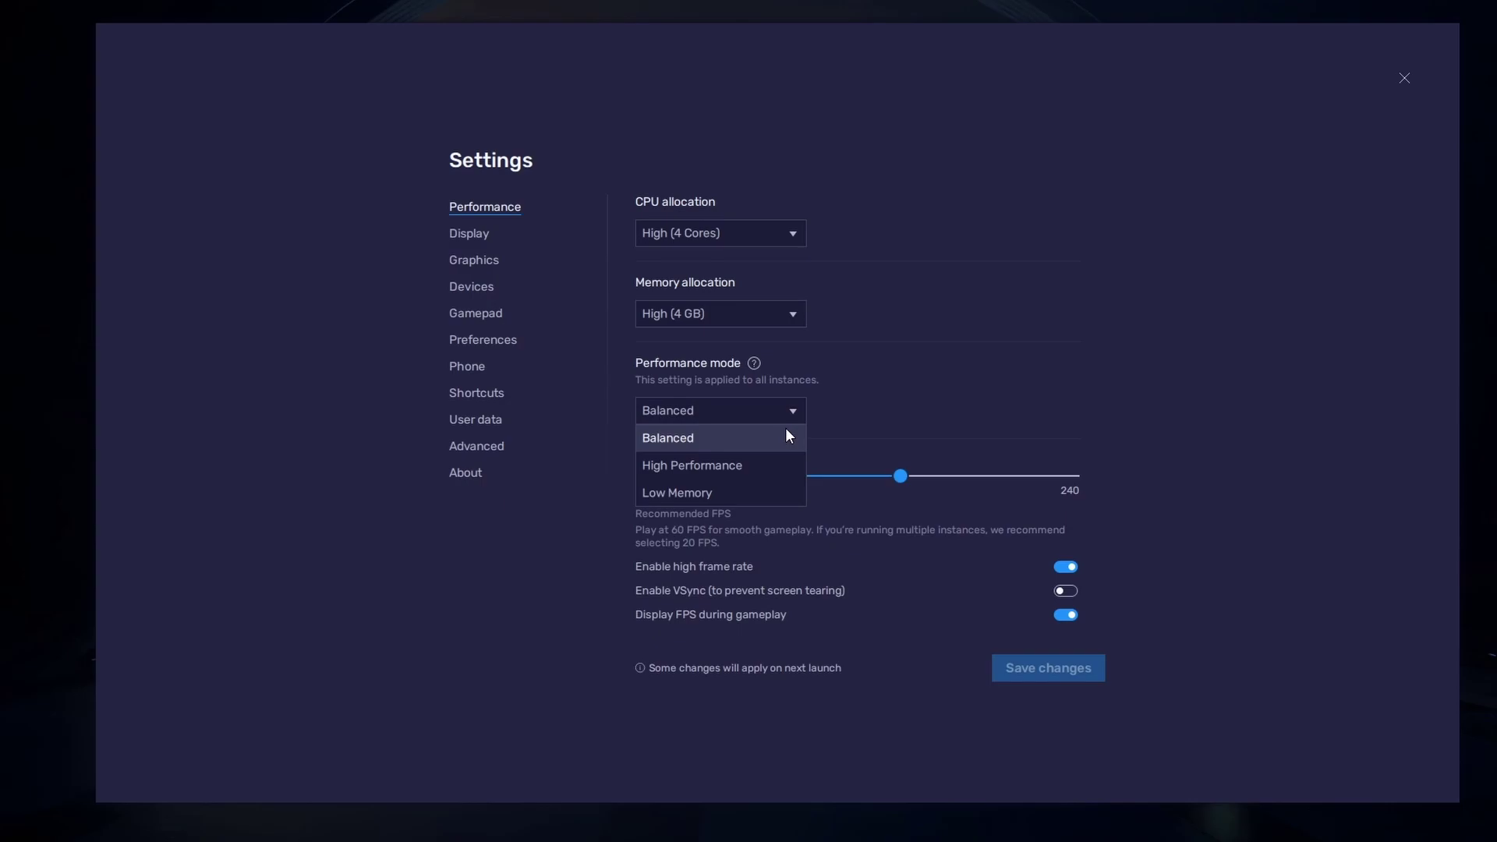
{"action": "left_click", "coordinate": [836, 418]}
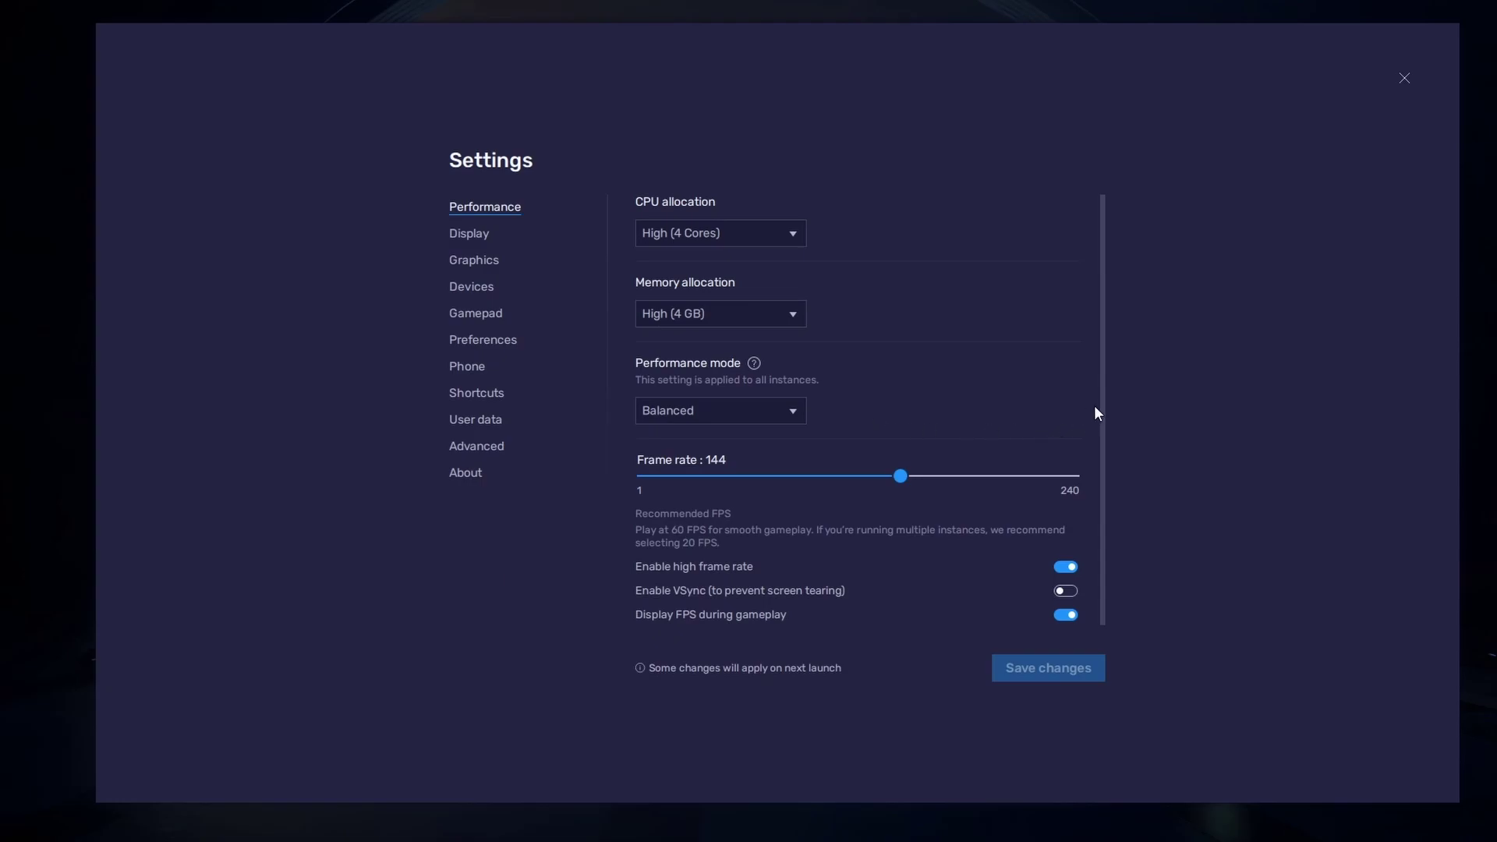
Toggle high frame rate off and back on, and set the frame rate to 144 FPS
{"action": "scroll", "coordinate": [1096, 407], "scroll_direction": "down", "scroll_amount": 1}
{"action": "left_click", "coordinate": [1064, 561]}
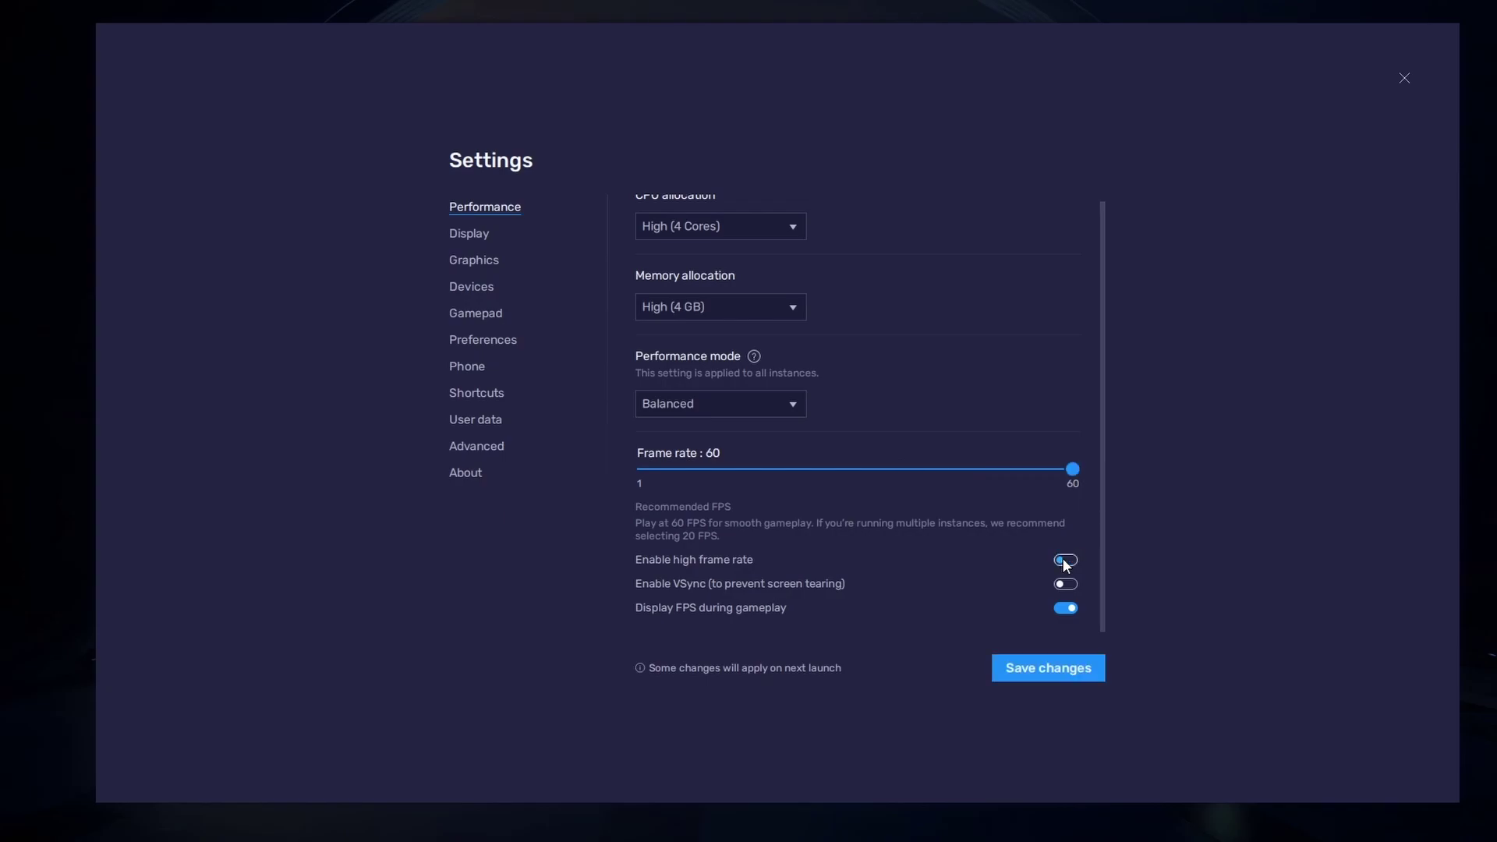
{"action": "left_click", "coordinate": [1065, 562]}
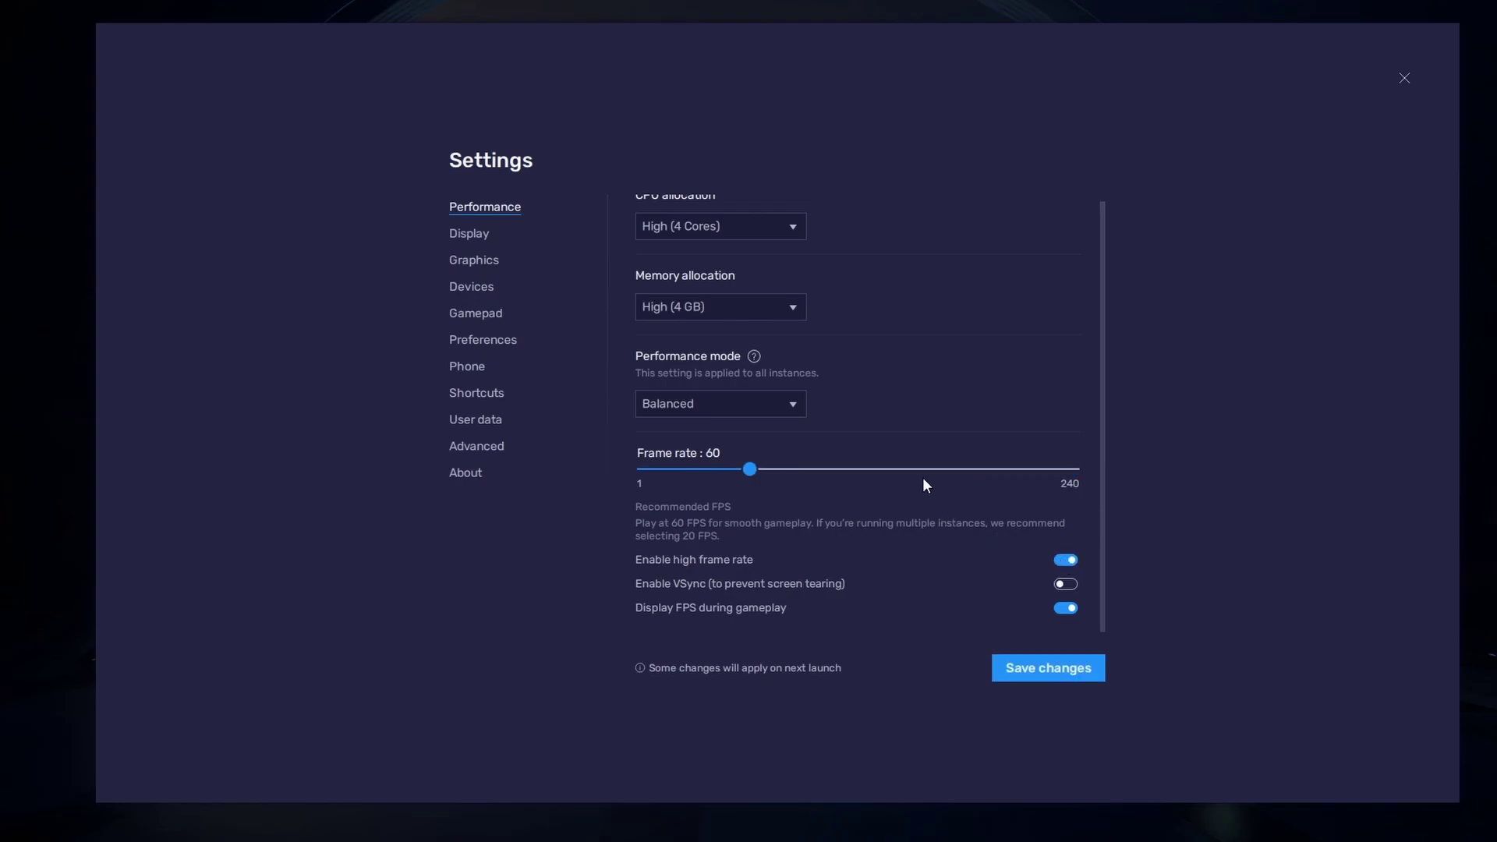
{"action": "left_click_drag", "start_coordinate": [909, 471], "coordinate": [902, 471]}
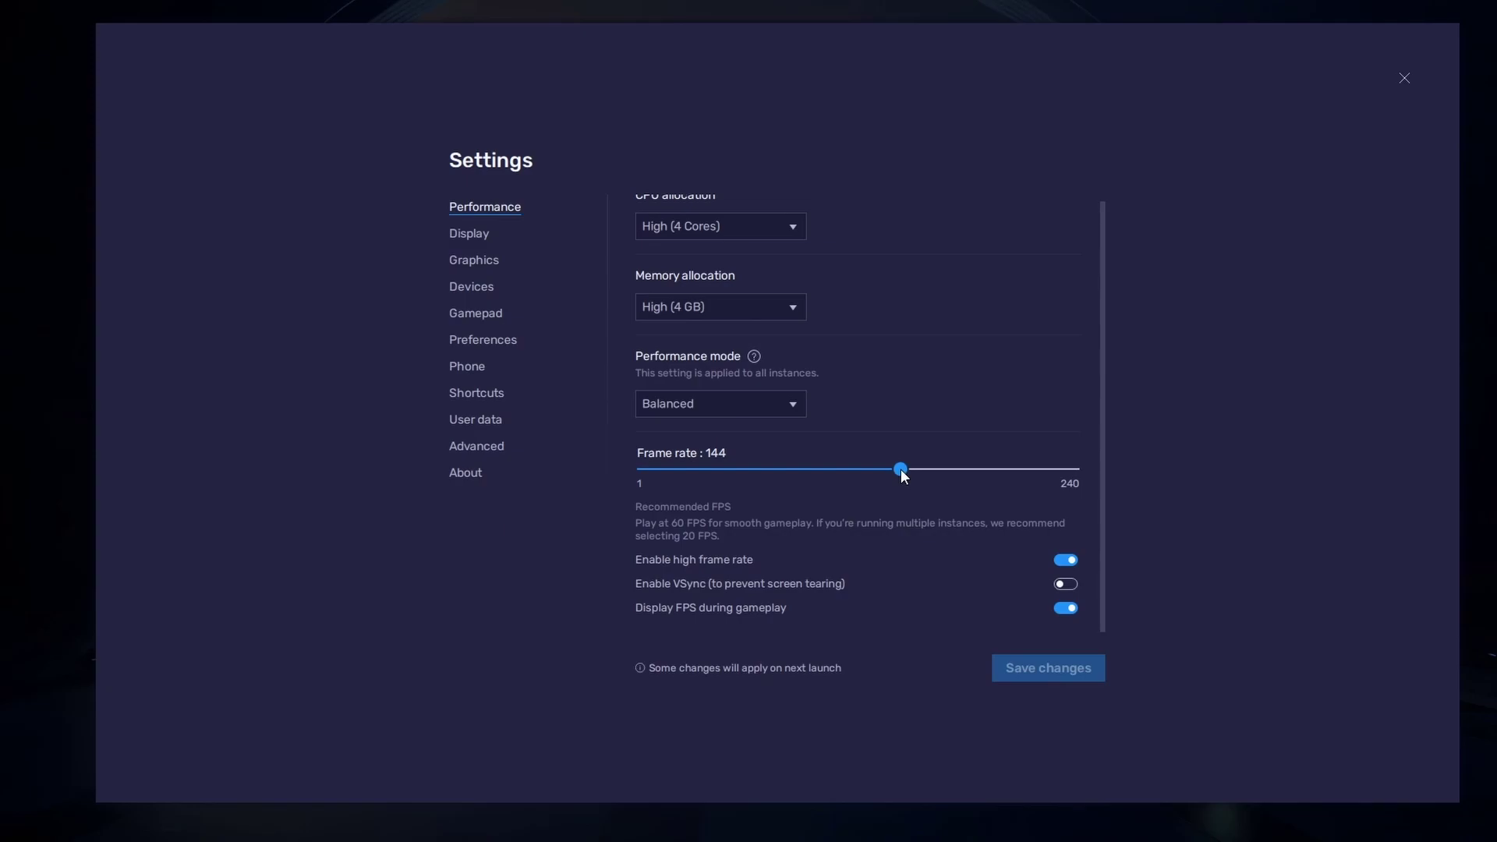
{"action": "right_click", "coordinate": [61, 484]}
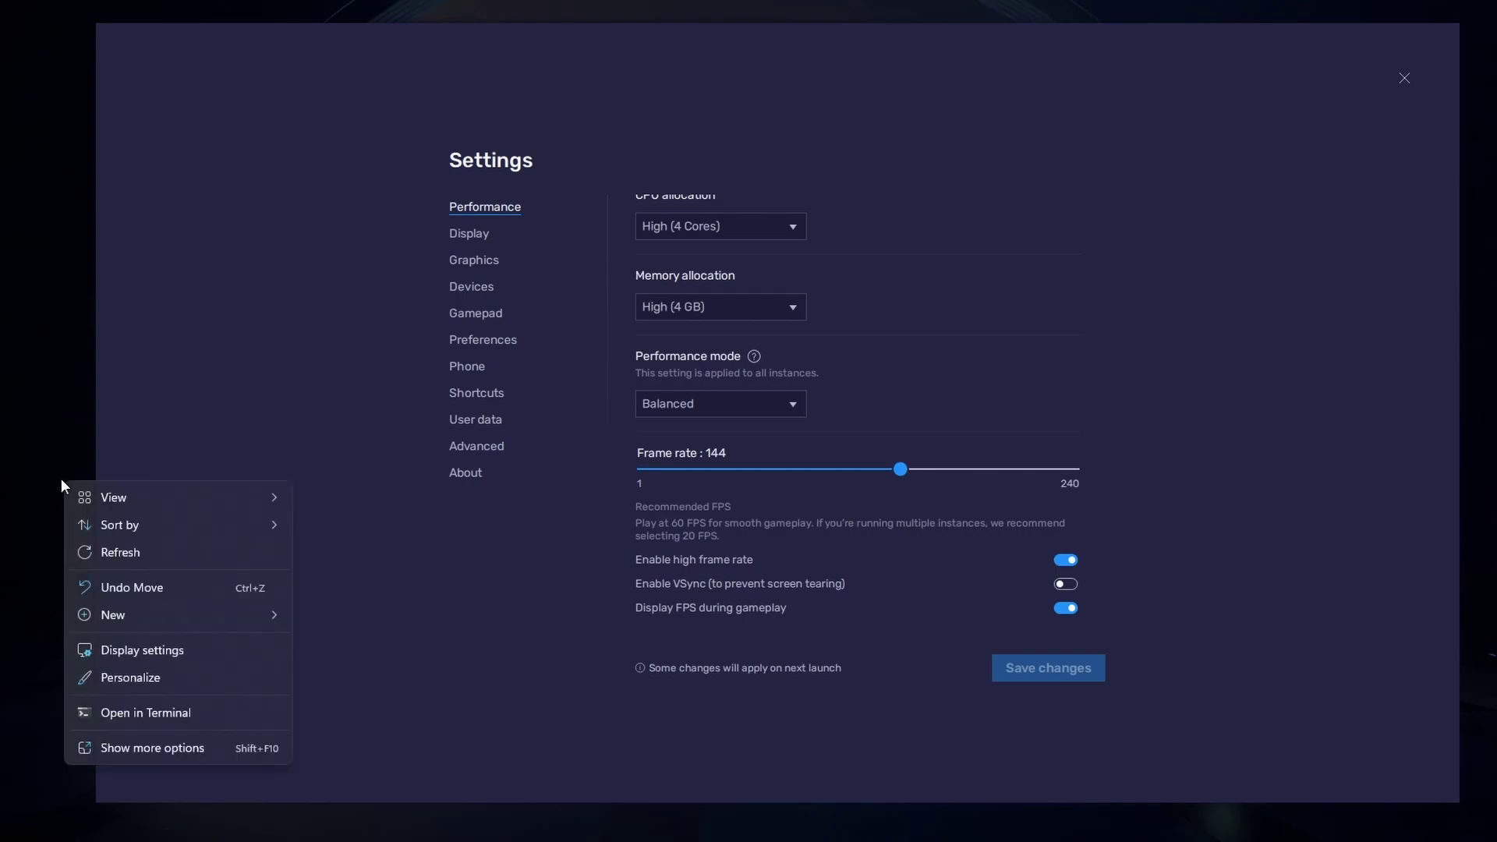
{"action": "left_click", "coordinate": [226, 651]}
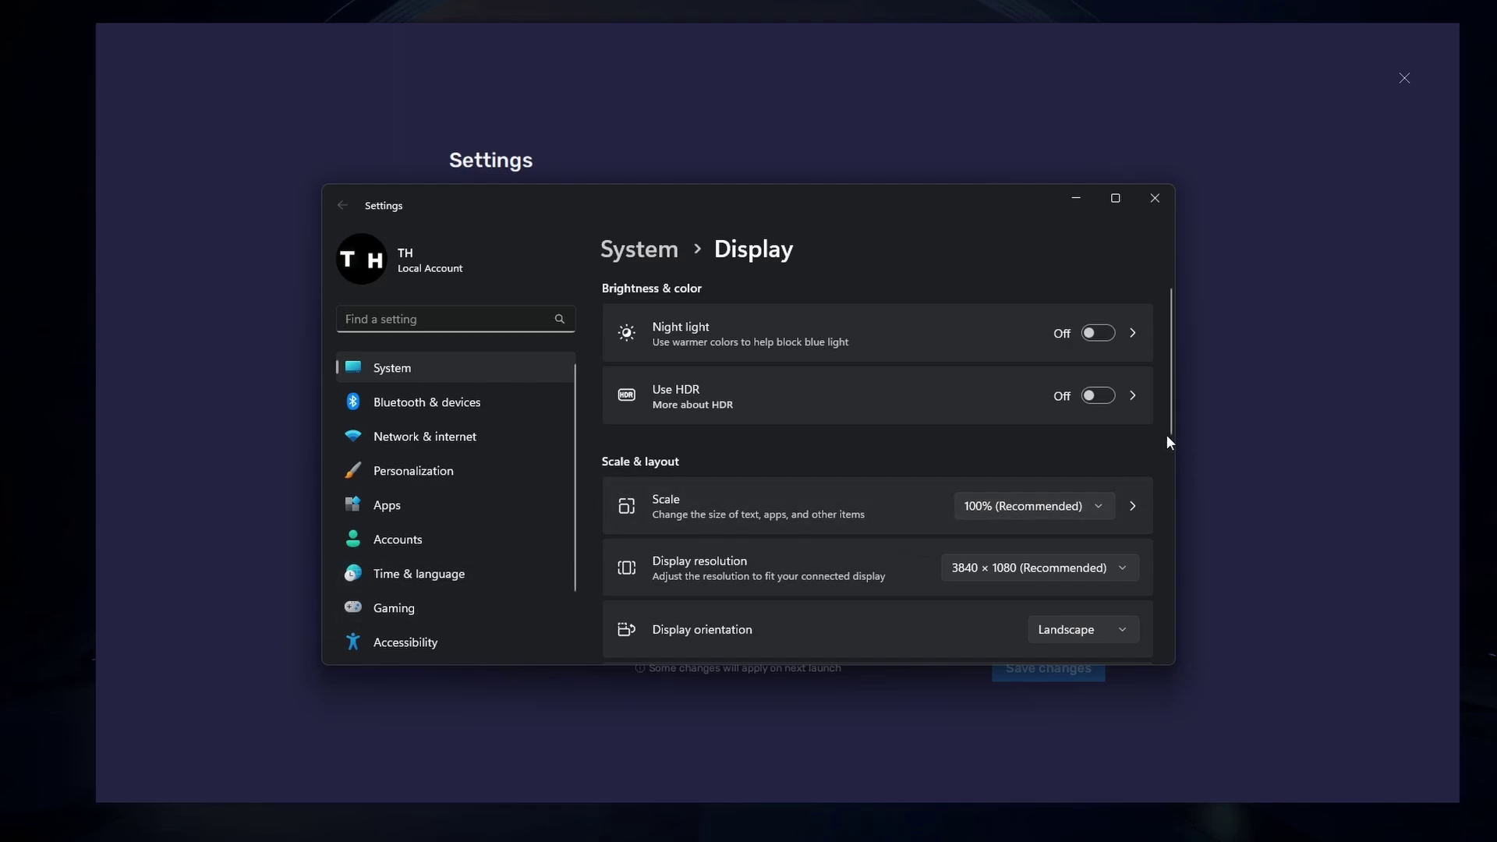
{"action": "left_click_drag", "start_coordinate": [1171, 424], "coordinate": [1149, 593]}
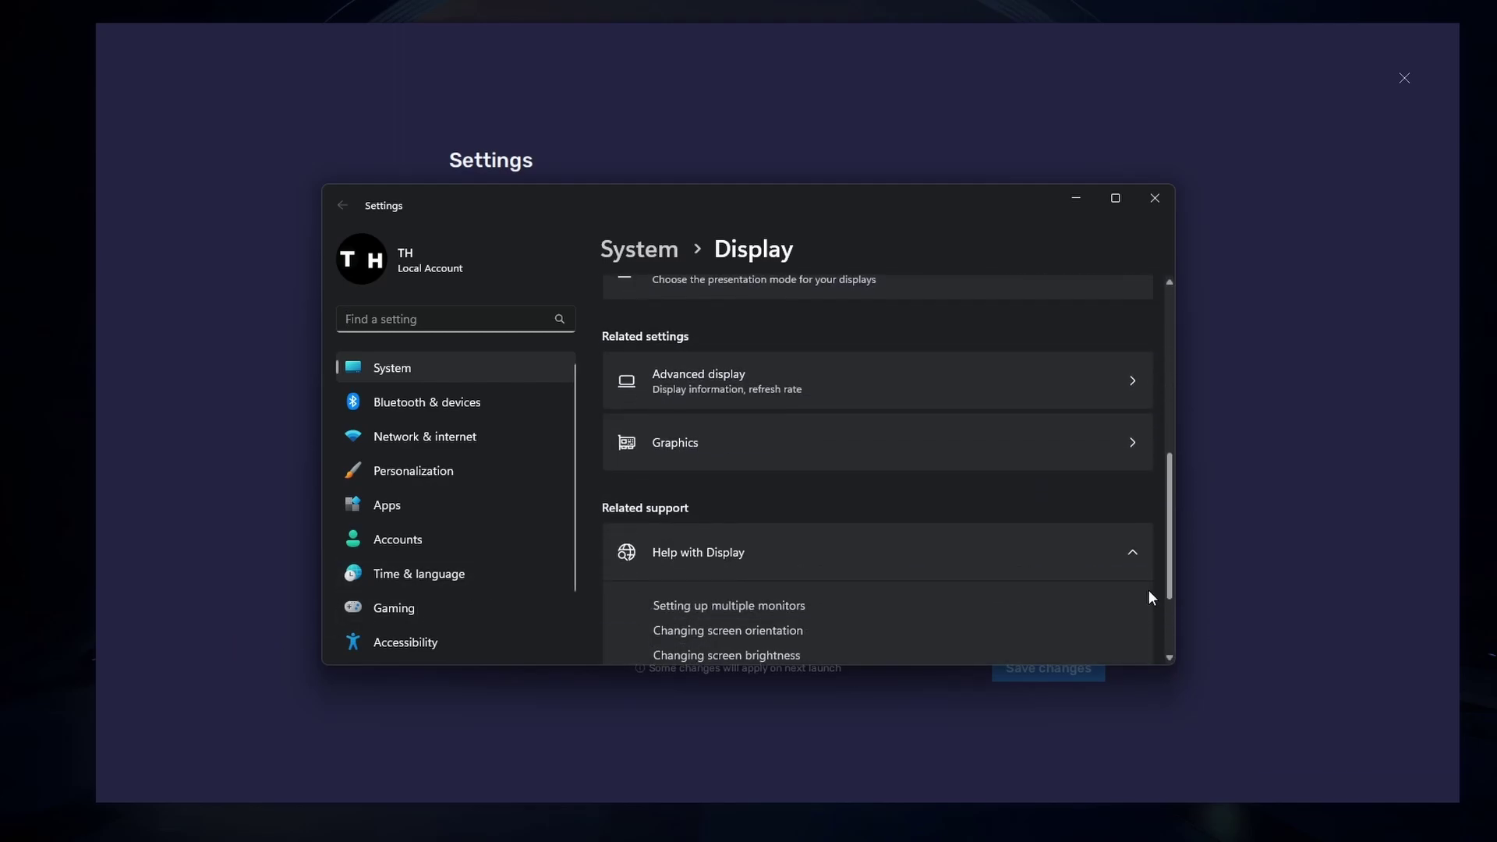
{"action": "left_click", "coordinate": [1107, 398]}
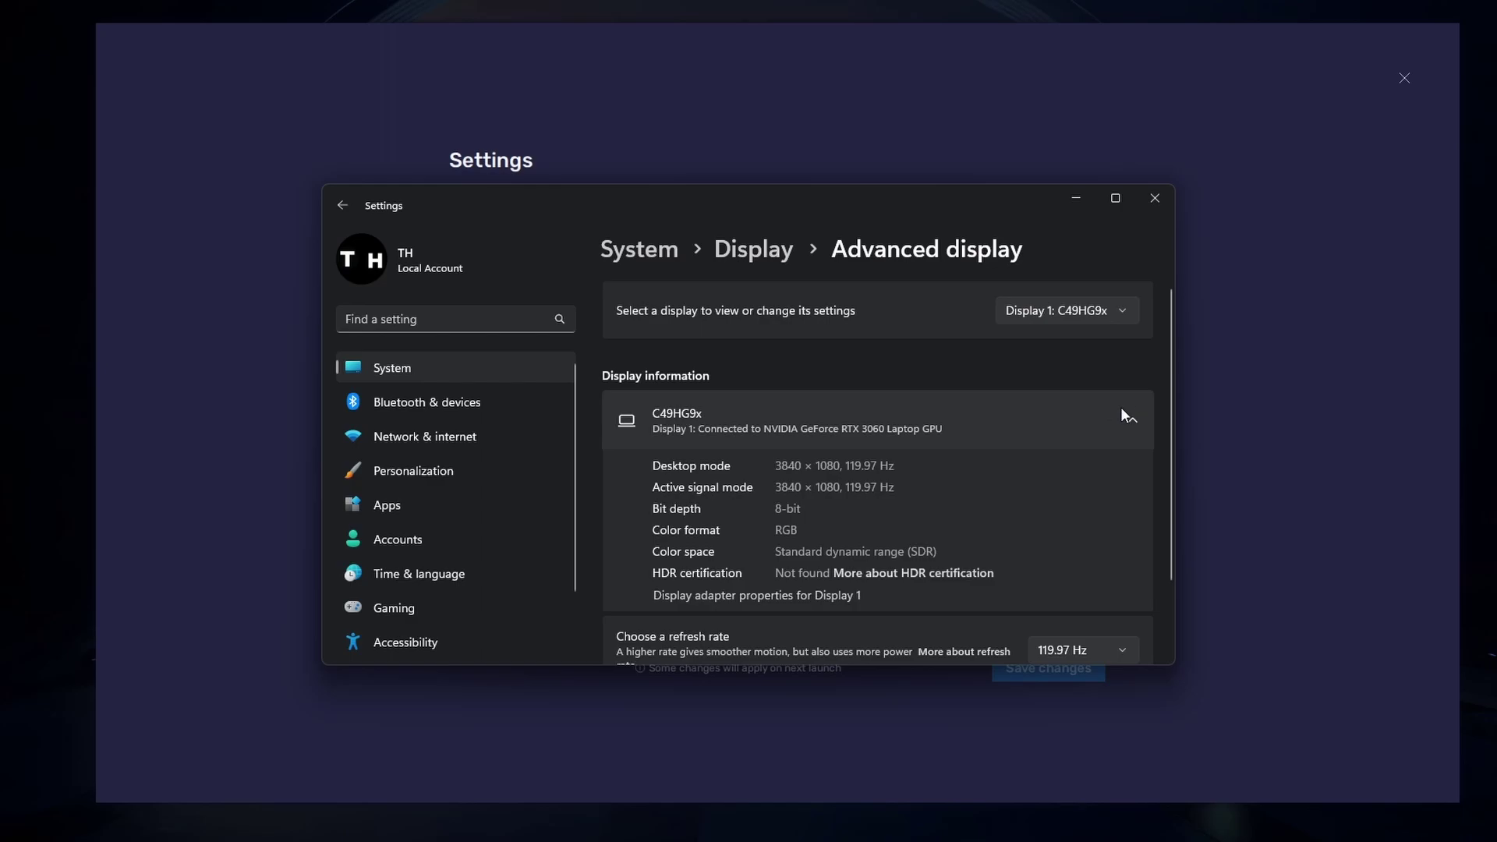
{"action": "left_click_drag", "start_coordinate": [1172, 335], "coordinate": [1167, 441]}
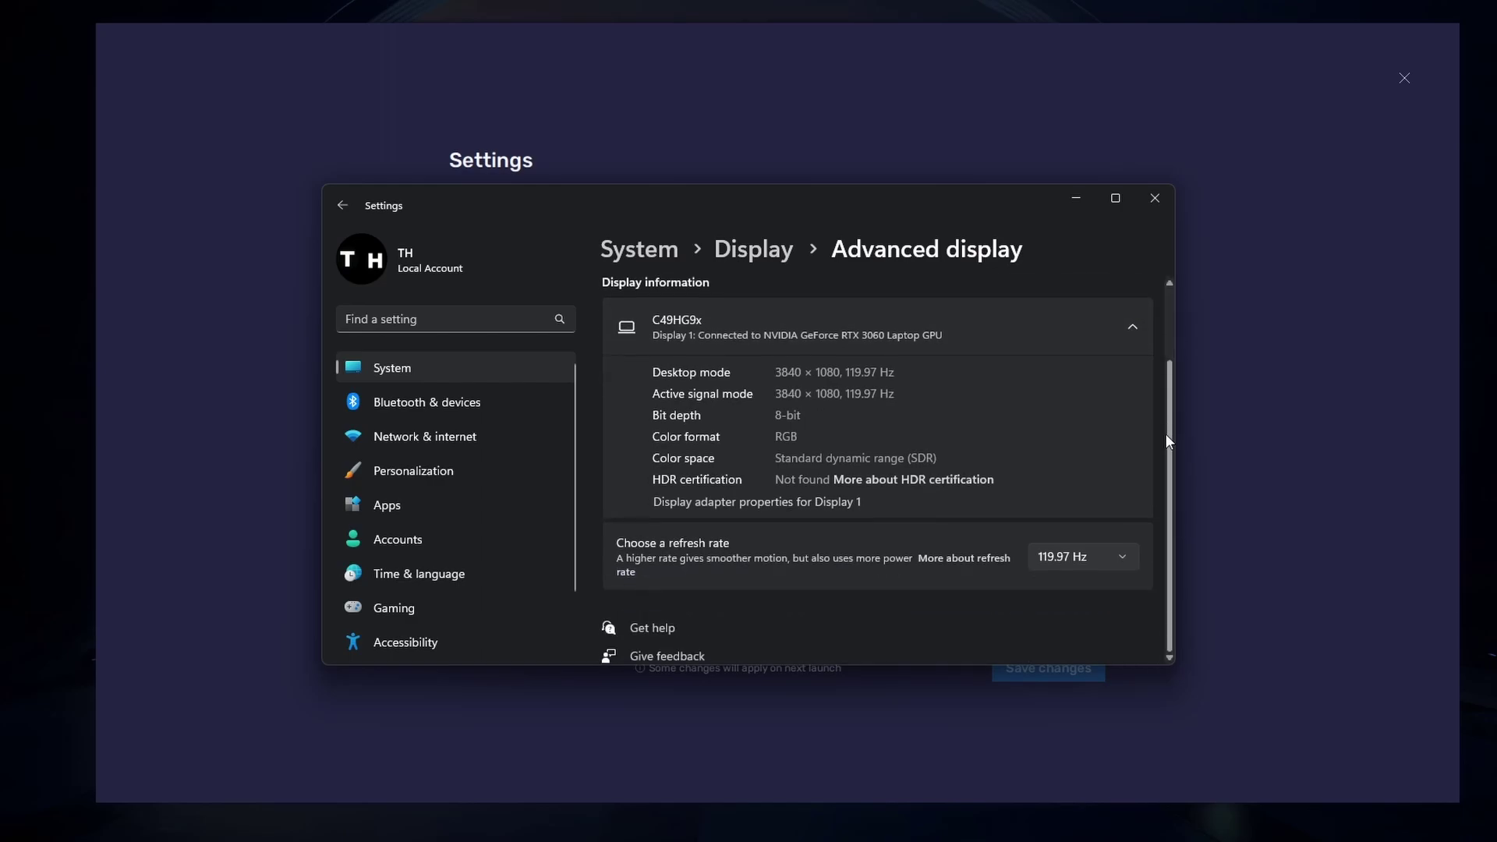
{"action": "left_click", "coordinate": [1131, 556]}
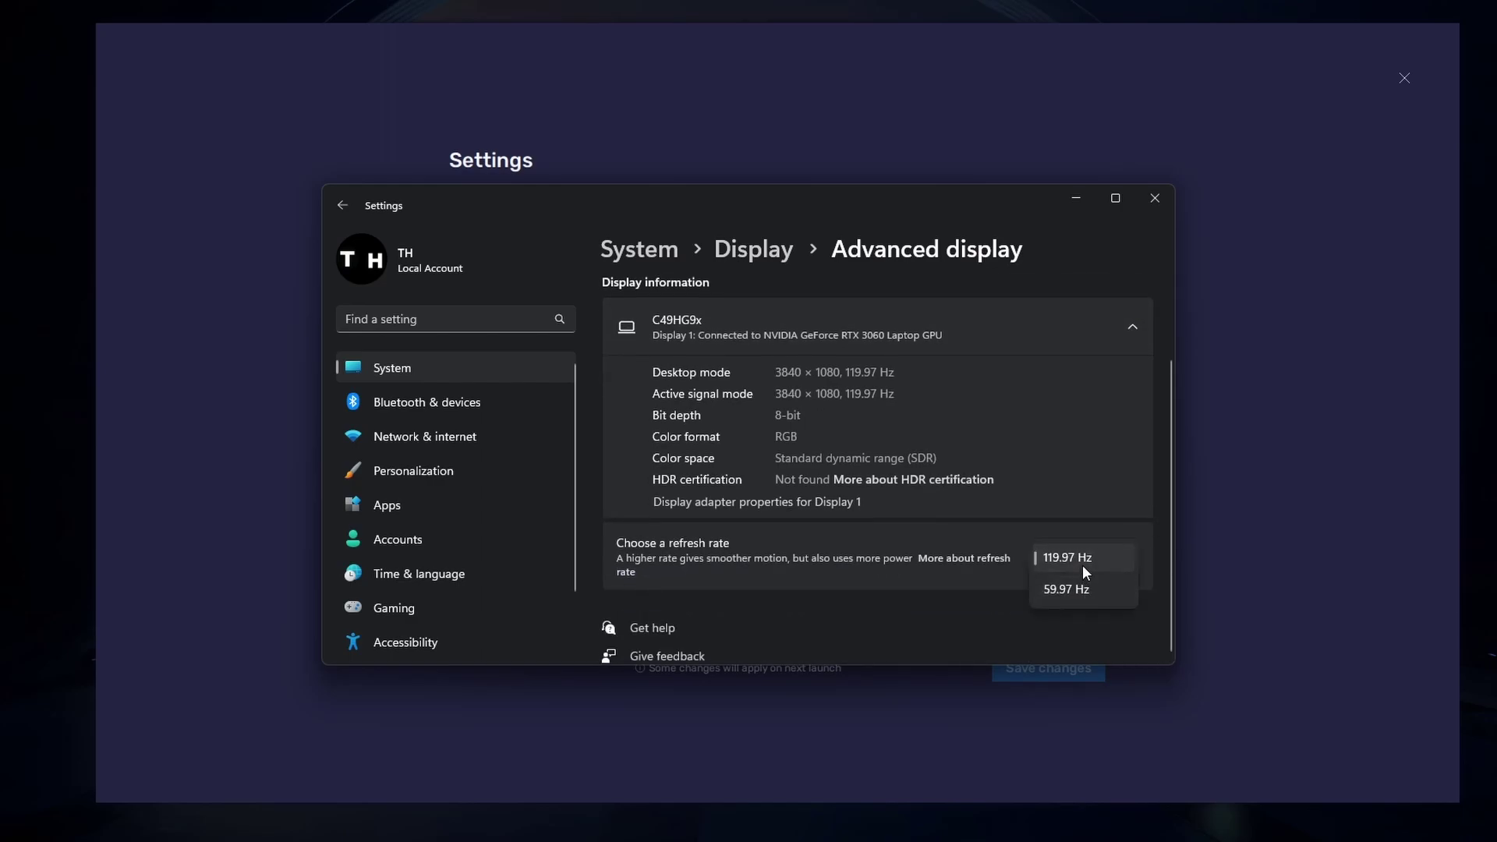
{"action": "left_click", "coordinate": [1151, 561]}
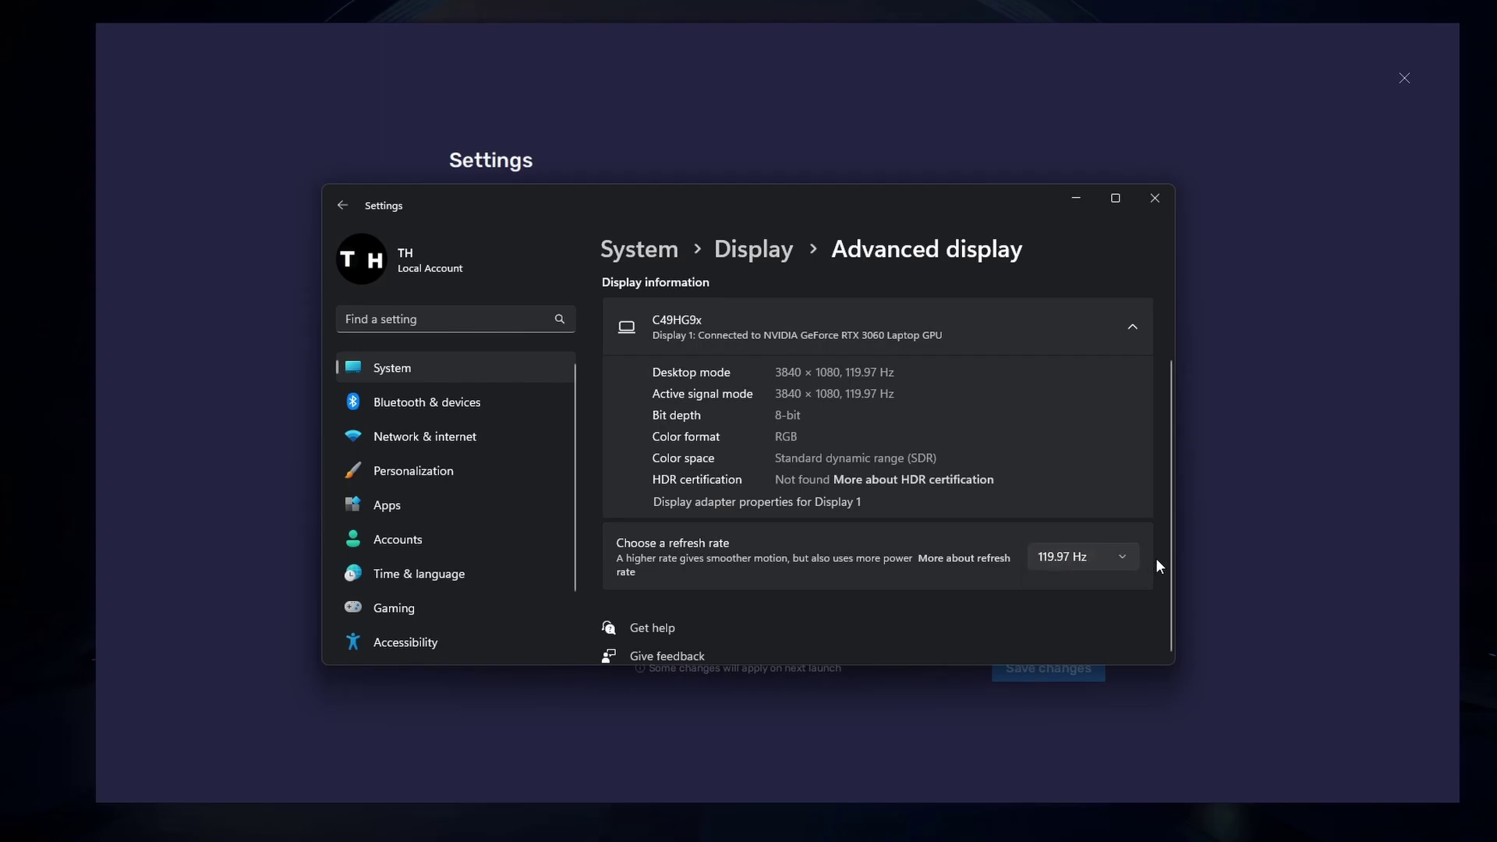
{"action": "left_click", "coordinate": [1155, 199]}
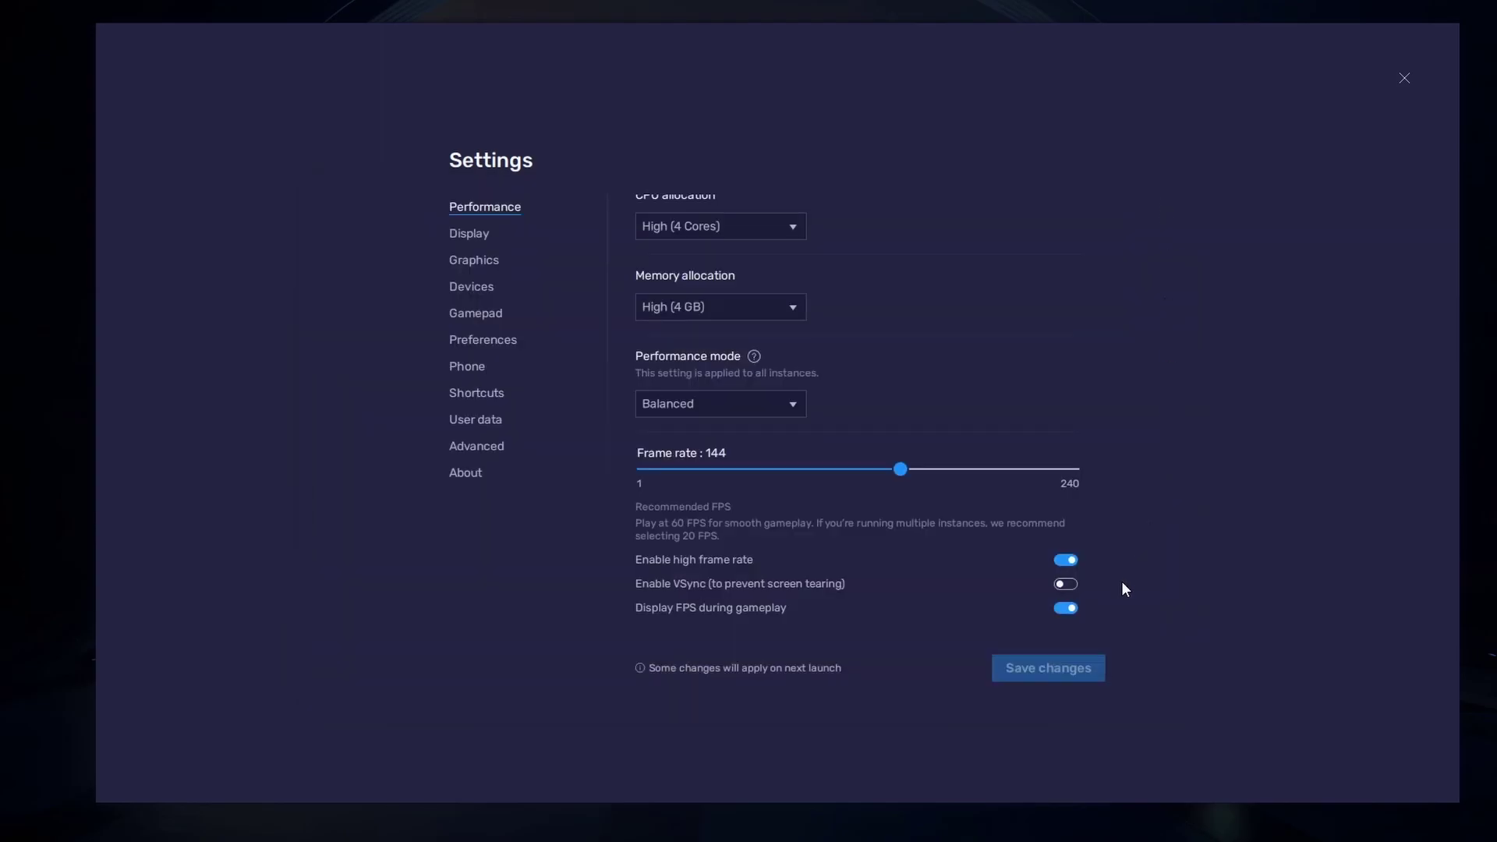
Toggle the gameplay FPS display off and on, and keep Landscape display orientation
{"action": "left_click", "coordinate": [1069, 609]}
{"action": "left_click", "coordinate": [1069, 609]}
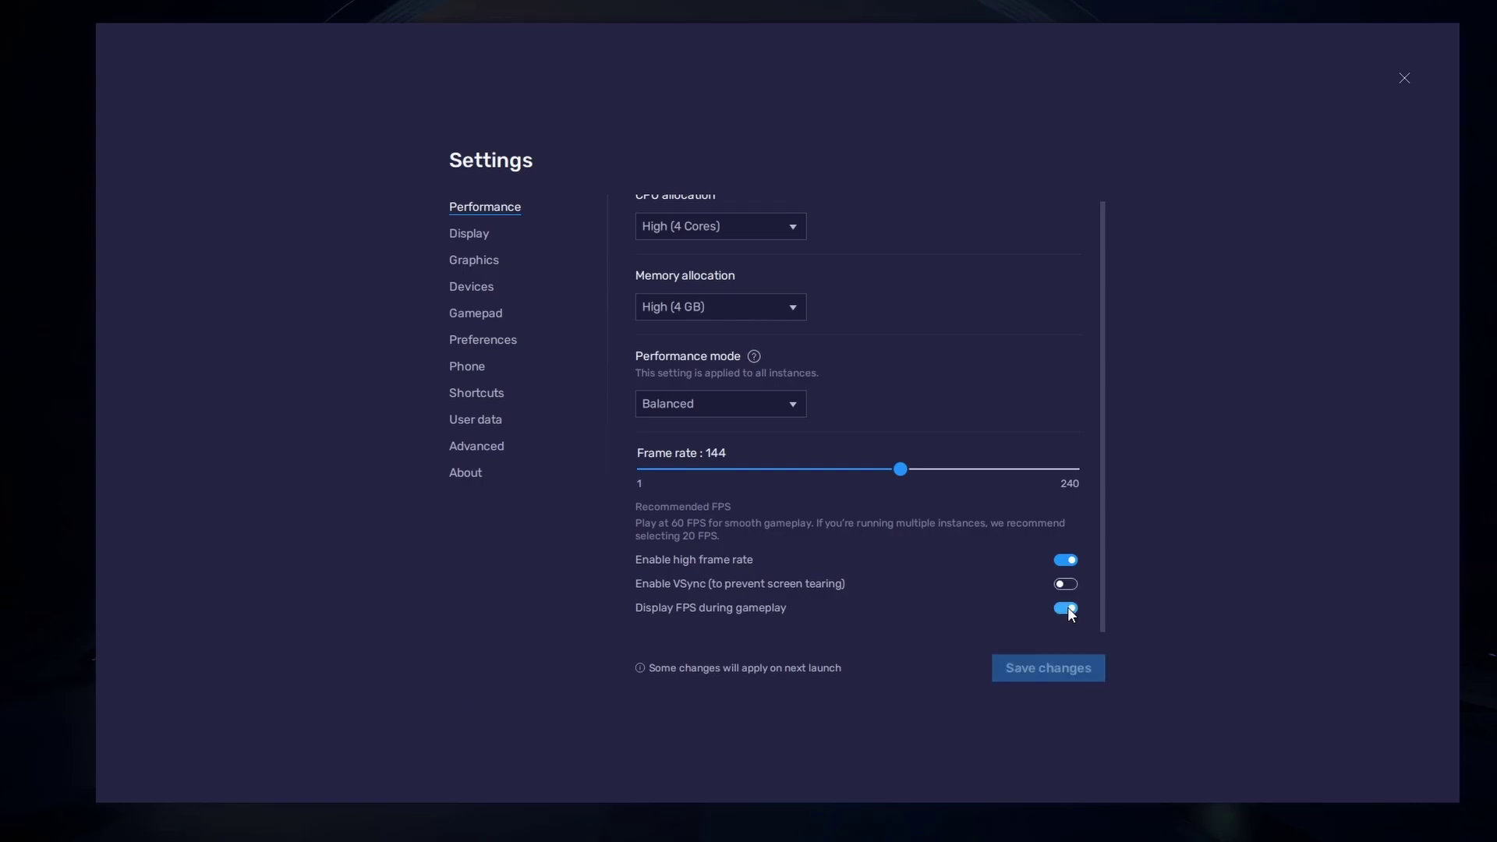
{"action": "left_click", "coordinate": [476, 234]}
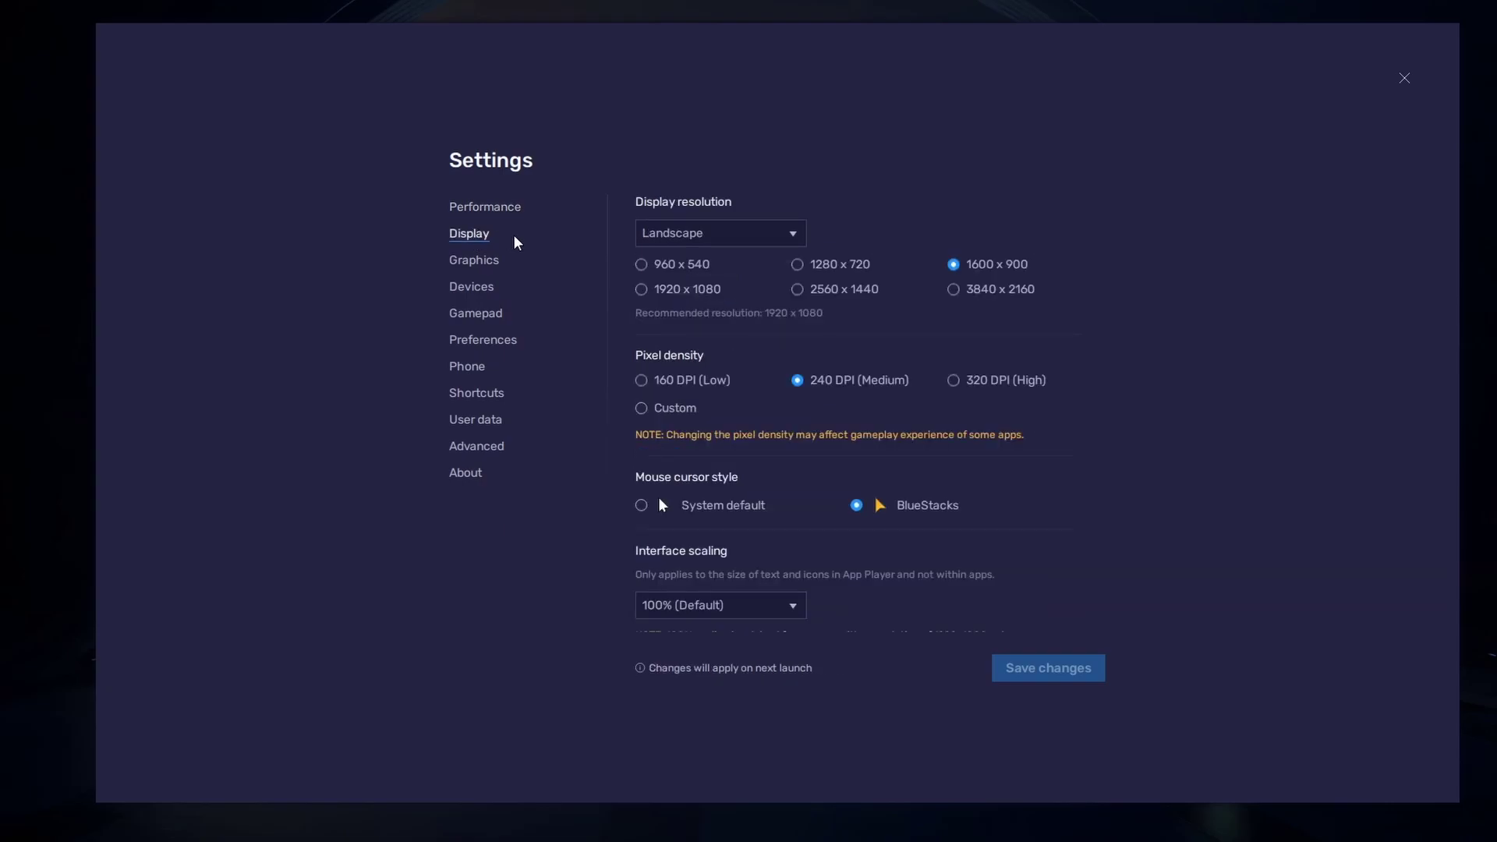
{"action": "left_click", "coordinate": [710, 234]}
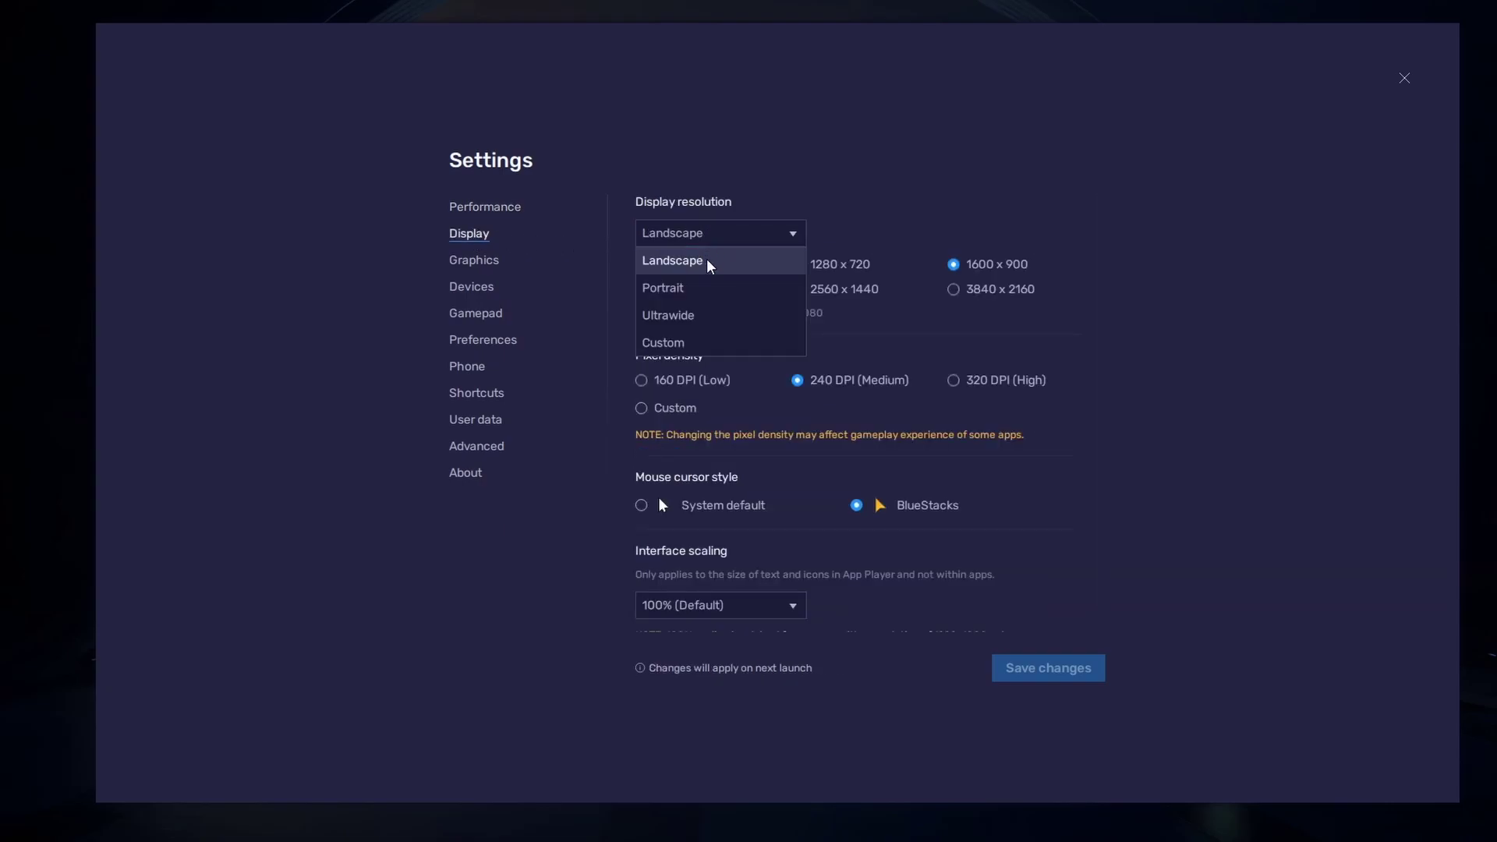
{"action": "left_click", "coordinate": [710, 260]}
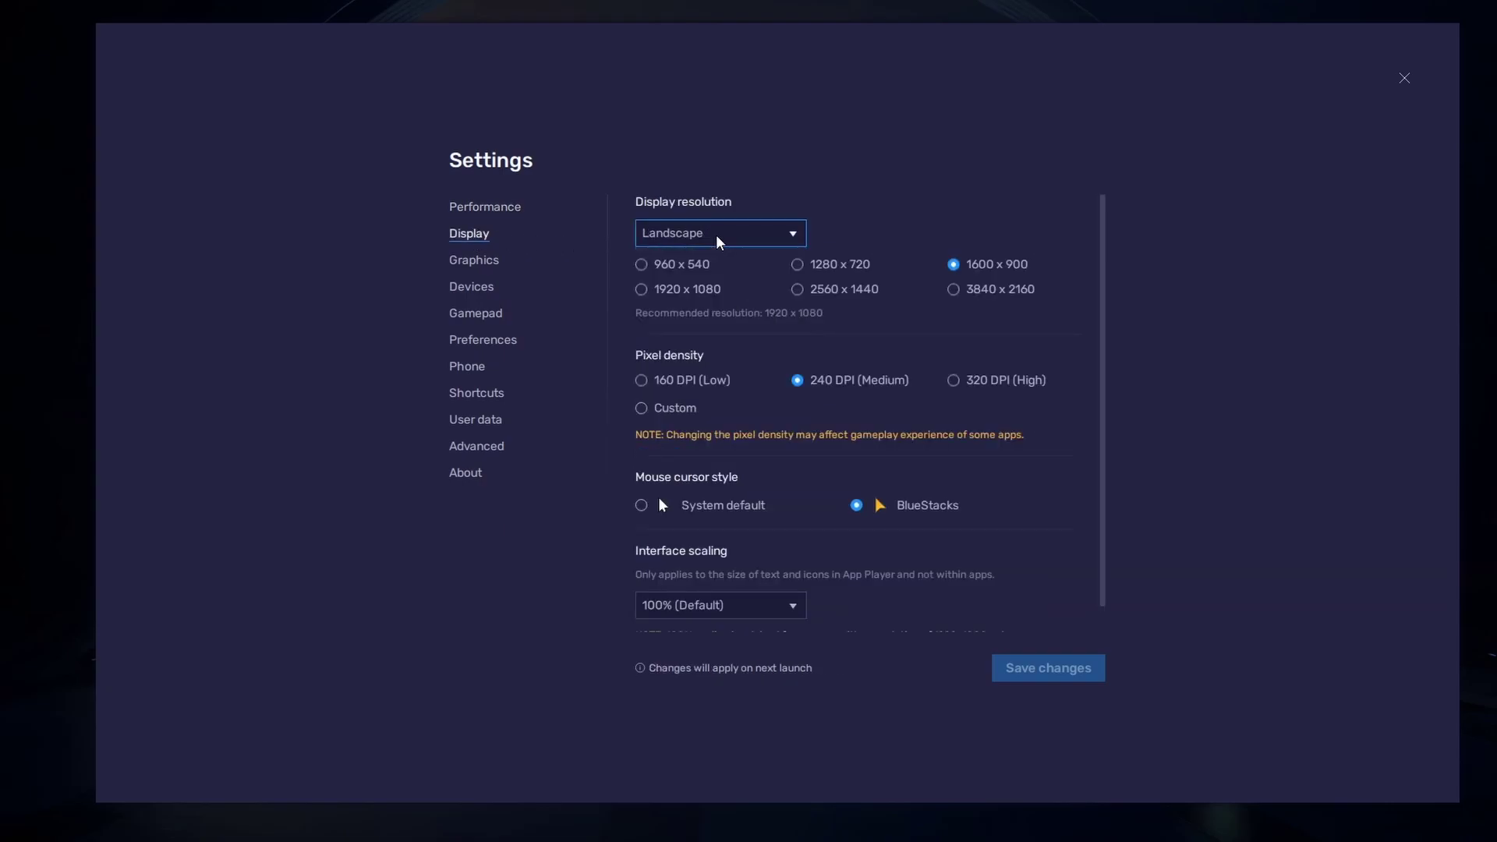
Try 1280 x 720 and 2560 x 1440, return to 1600 x 900, close Settings and enlarge the window
{"action": "left_click", "coordinate": [797, 264]}
{"action": "left_click", "coordinate": [797, 290]}
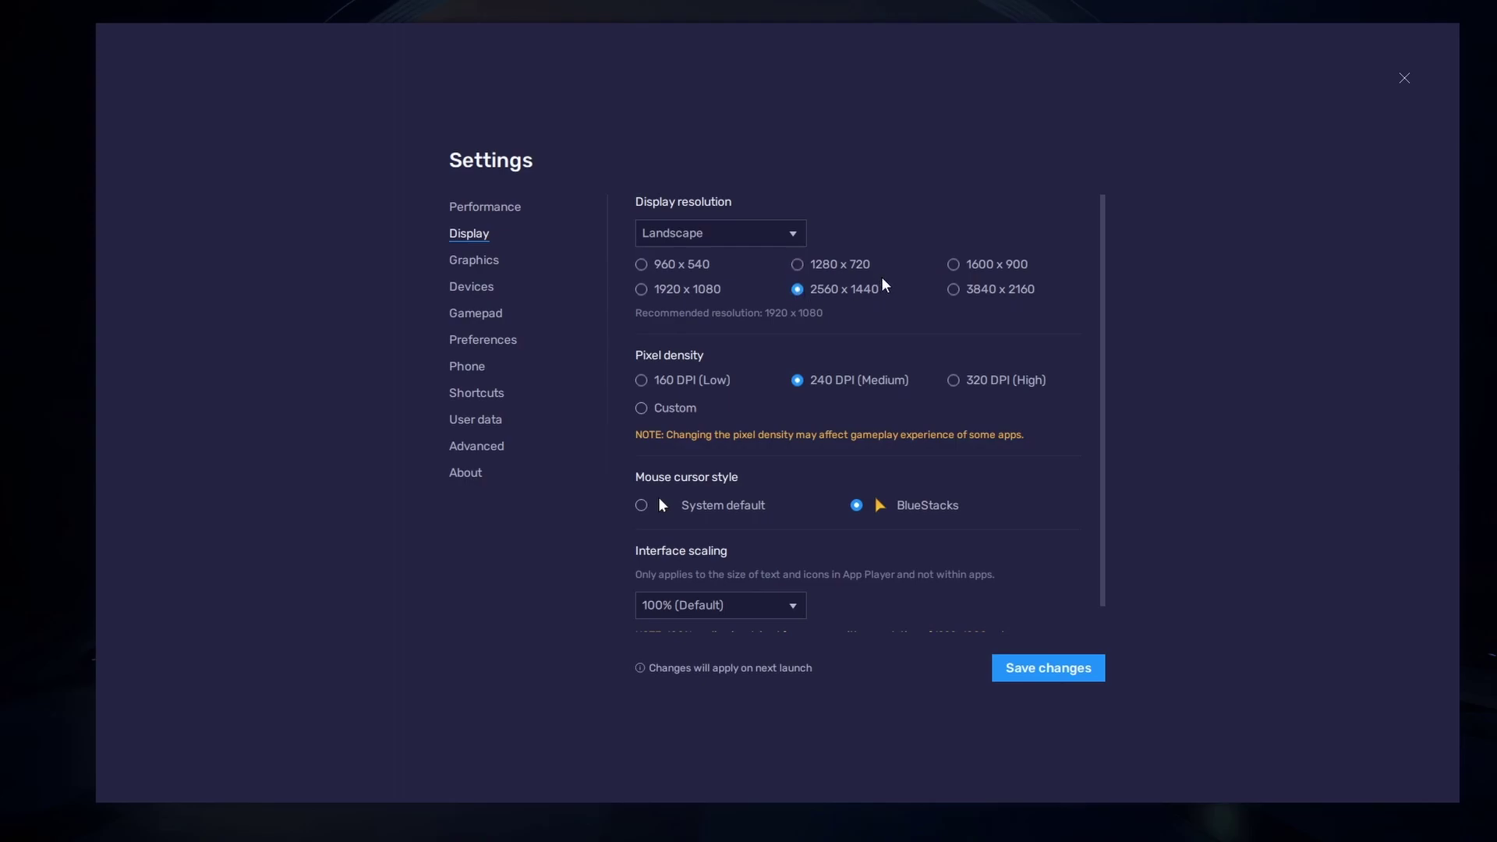
{"action": "left_click", "coordinate": [953, 265]}
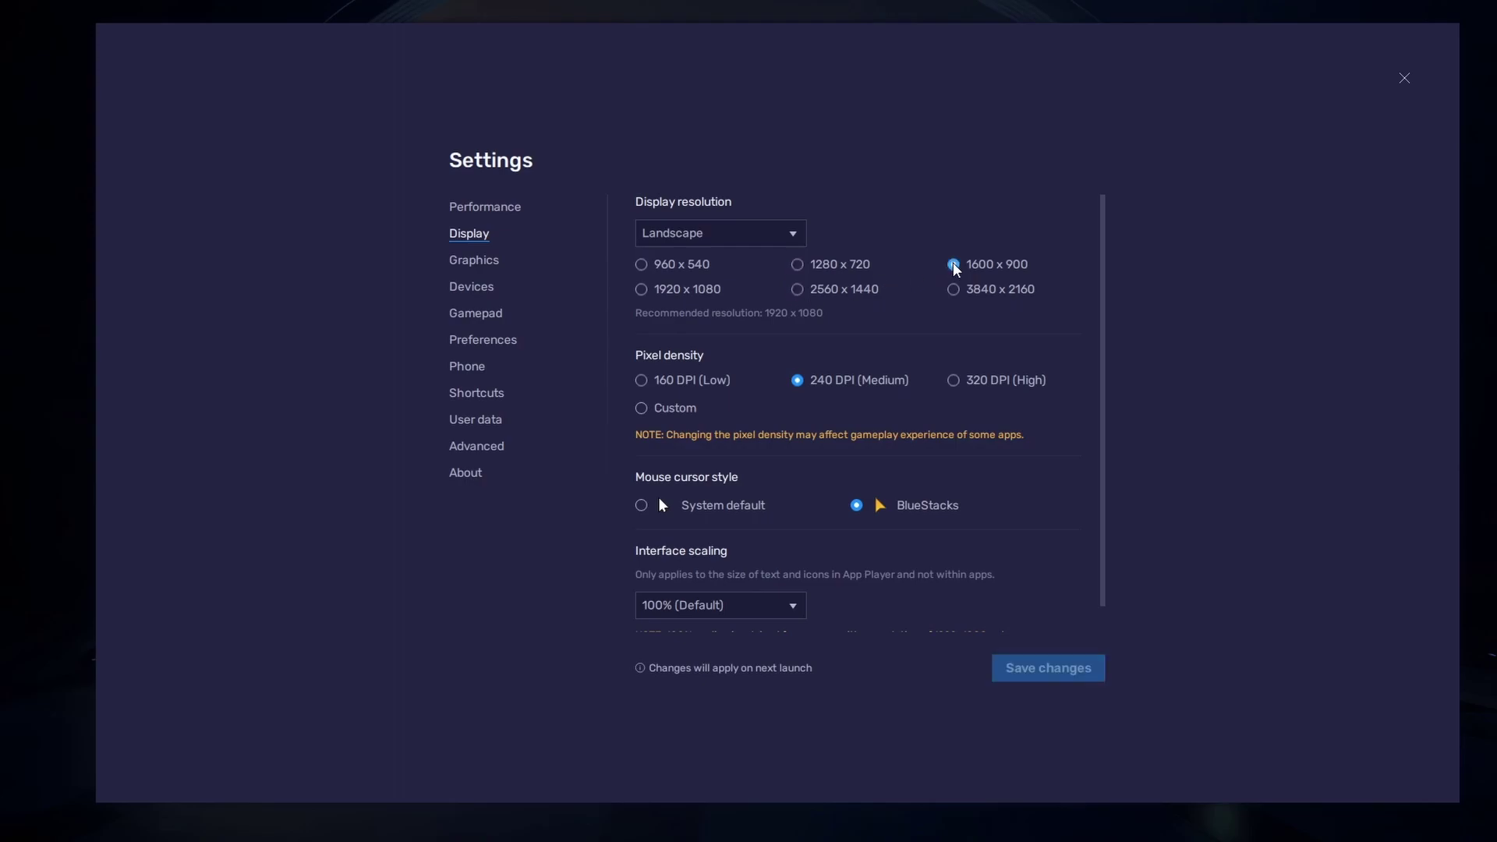
{"action": "left_click", "coordinate": [1405, 78]}
{"action": "mouse_move", "coordinate": [1459, 802]}
{"action": "left_mouse_down"}
{"action": "mouse_move", "coordinate": [1443, 792]}
{"action": "mouse_move", "coordinate": [1466, 804]}
{"action": "left_mouse_up"}
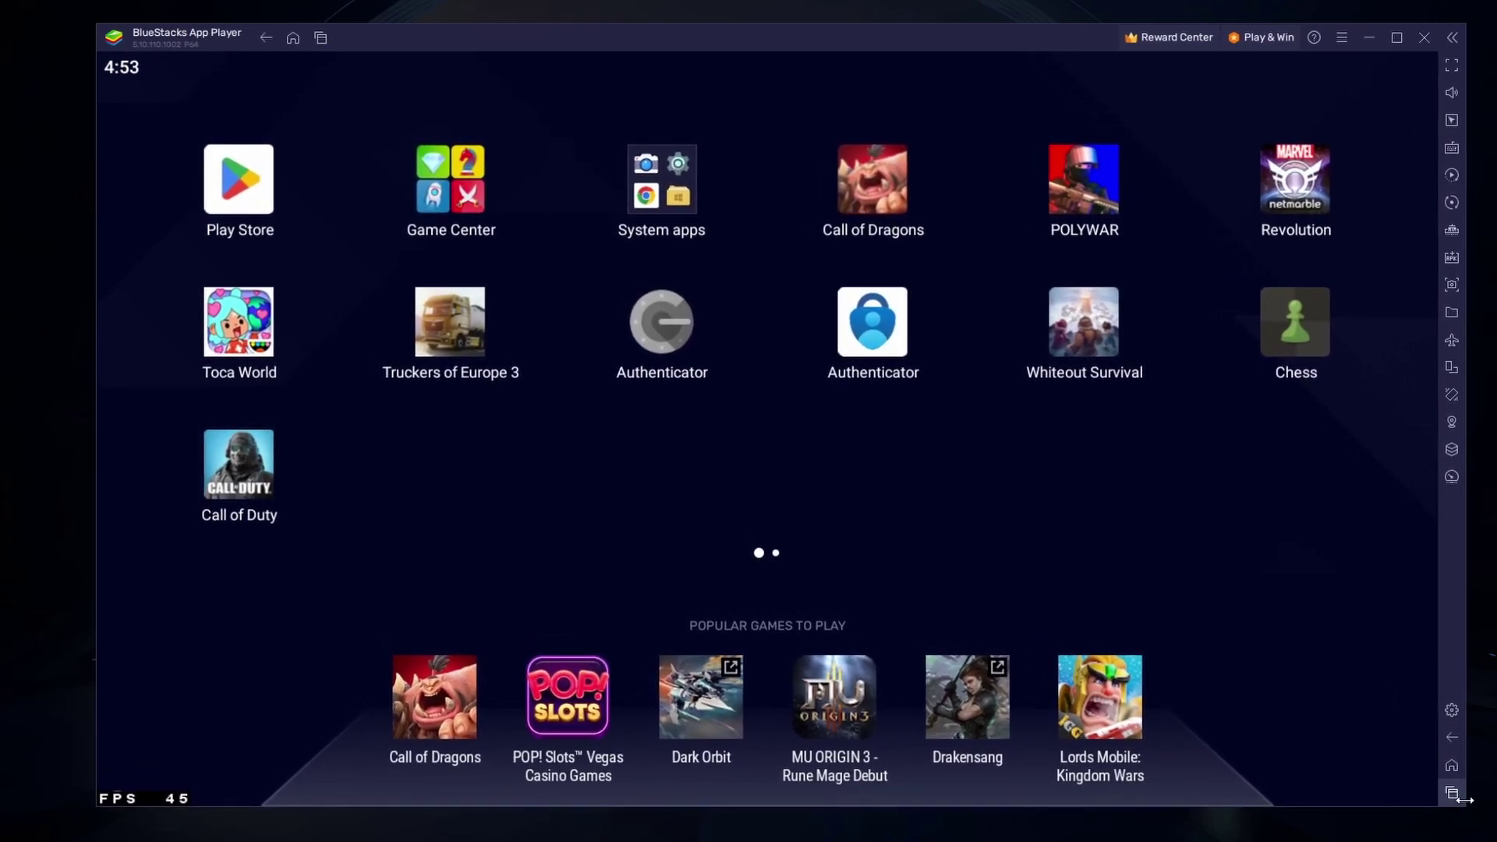
Launch Call of Duty: Mobile and open its in-game Settings to the Controls page
{"action": "left_click", "coordinate": [265, 476]}
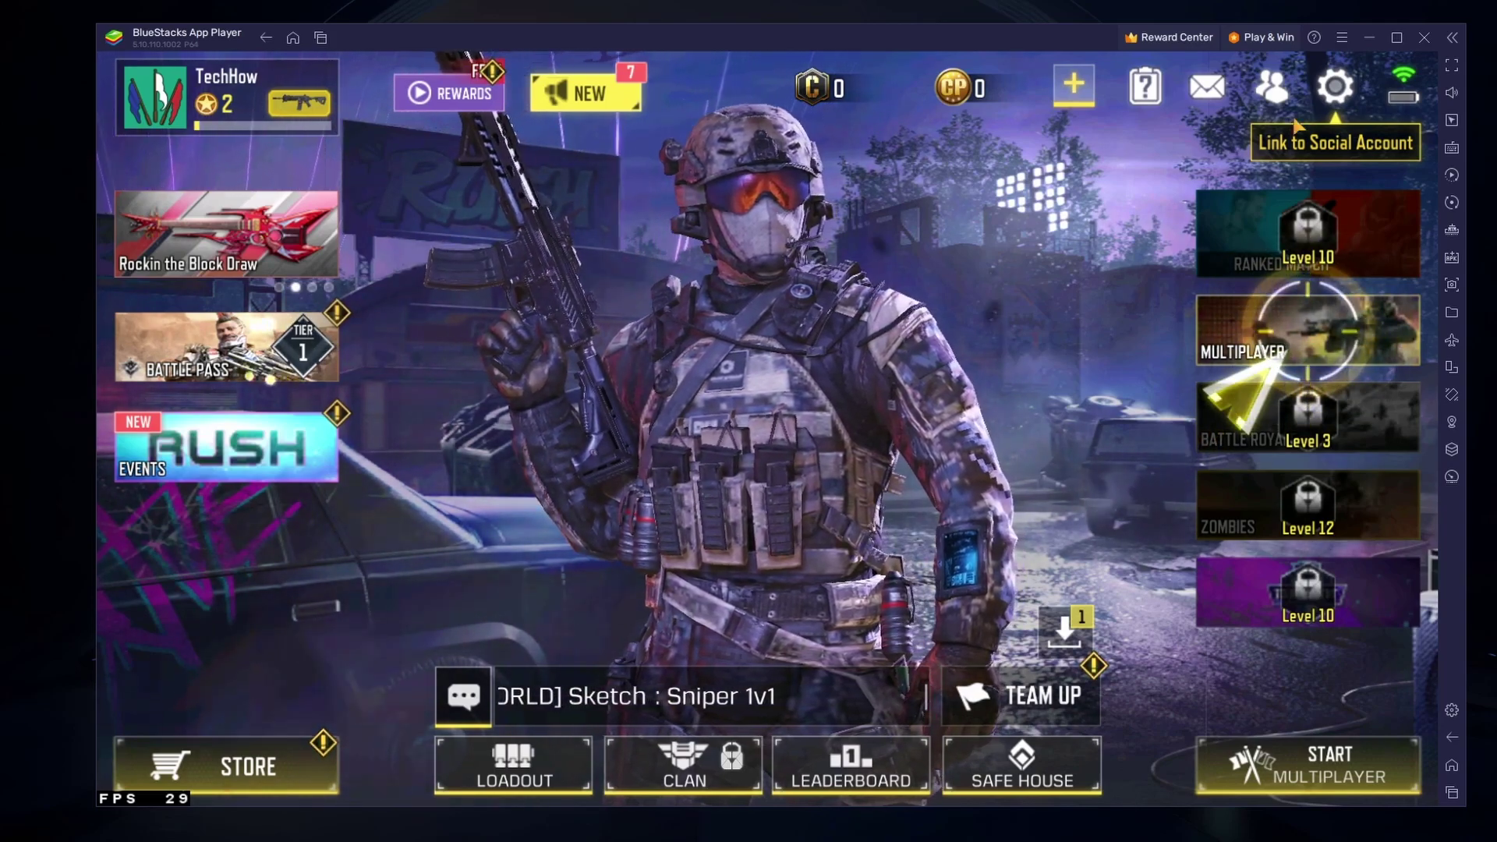
{"action": "left_click", "coordinate": [1335, 90]}
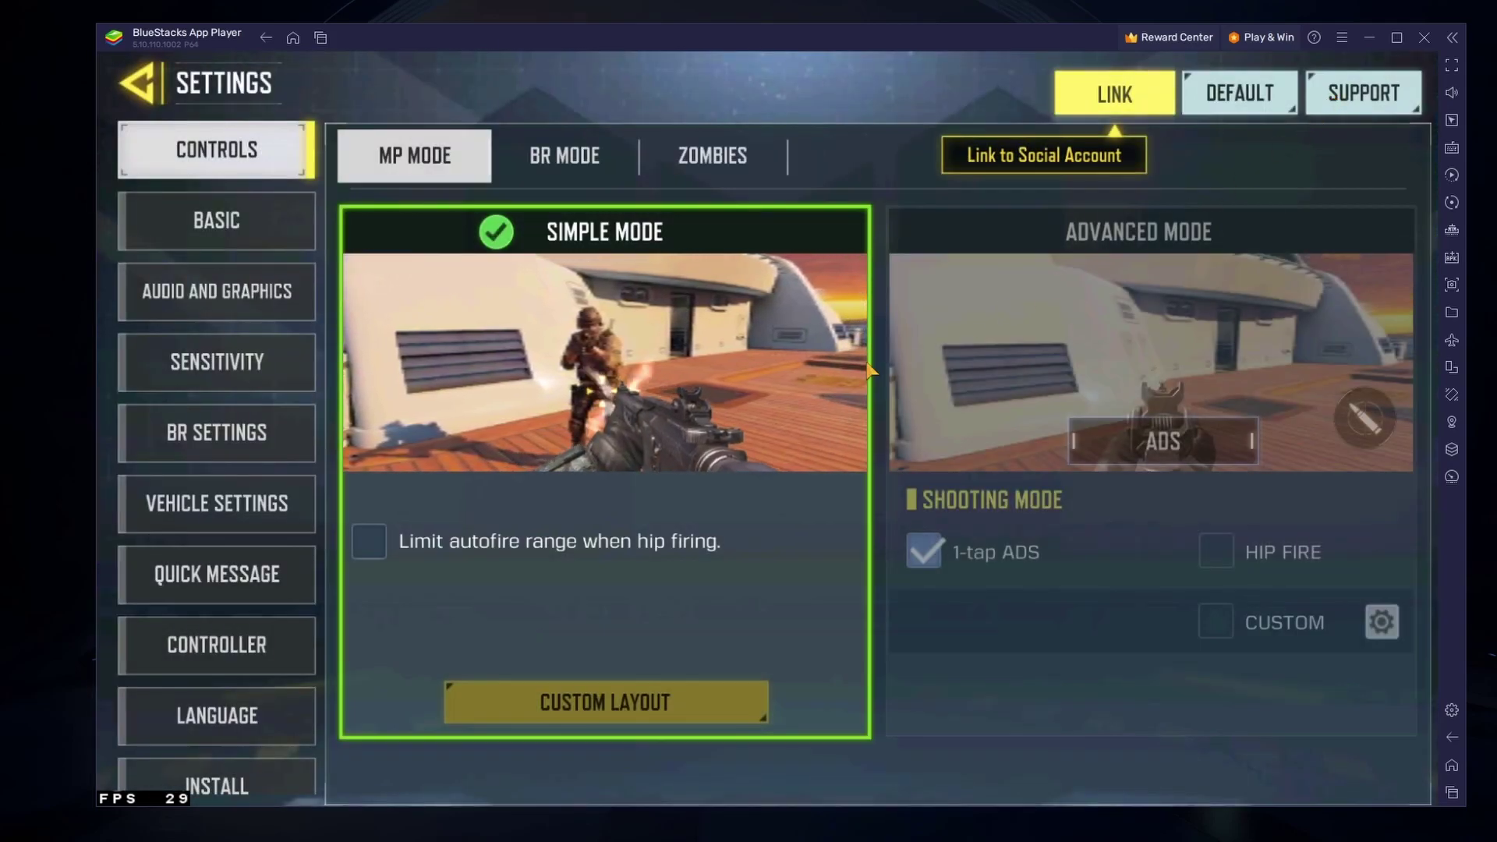
{"action": "scroll", "coordinate": [281, 515], "scroll_direction": "down", "scroll_amount": 3}
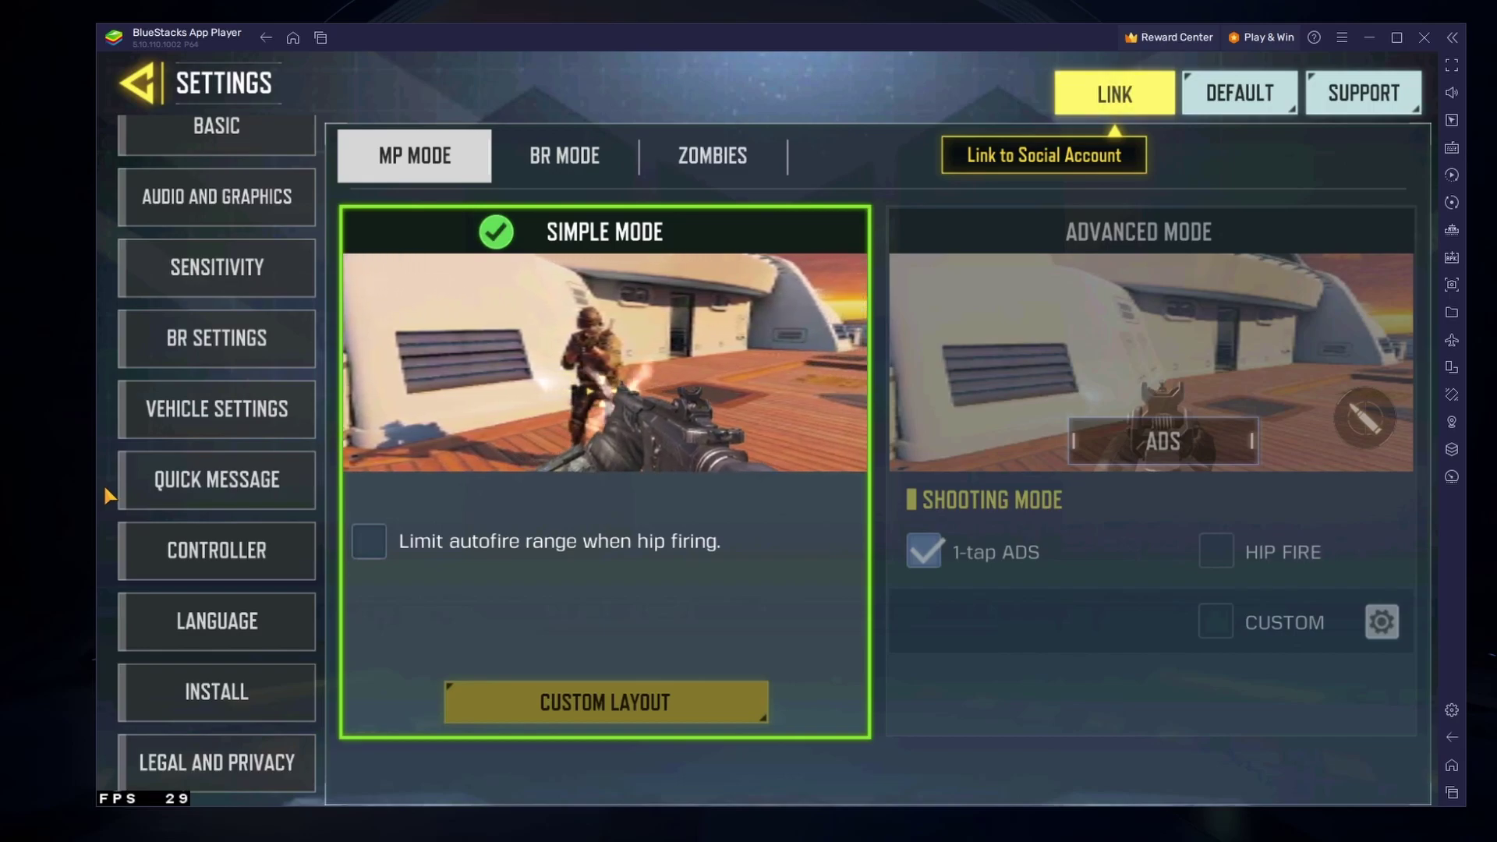
Browse the Controller Key Description and Settings tabs, then bring up the MP Sensitivity tab
{"action": "left_click", "coordinate": [140, 538]}
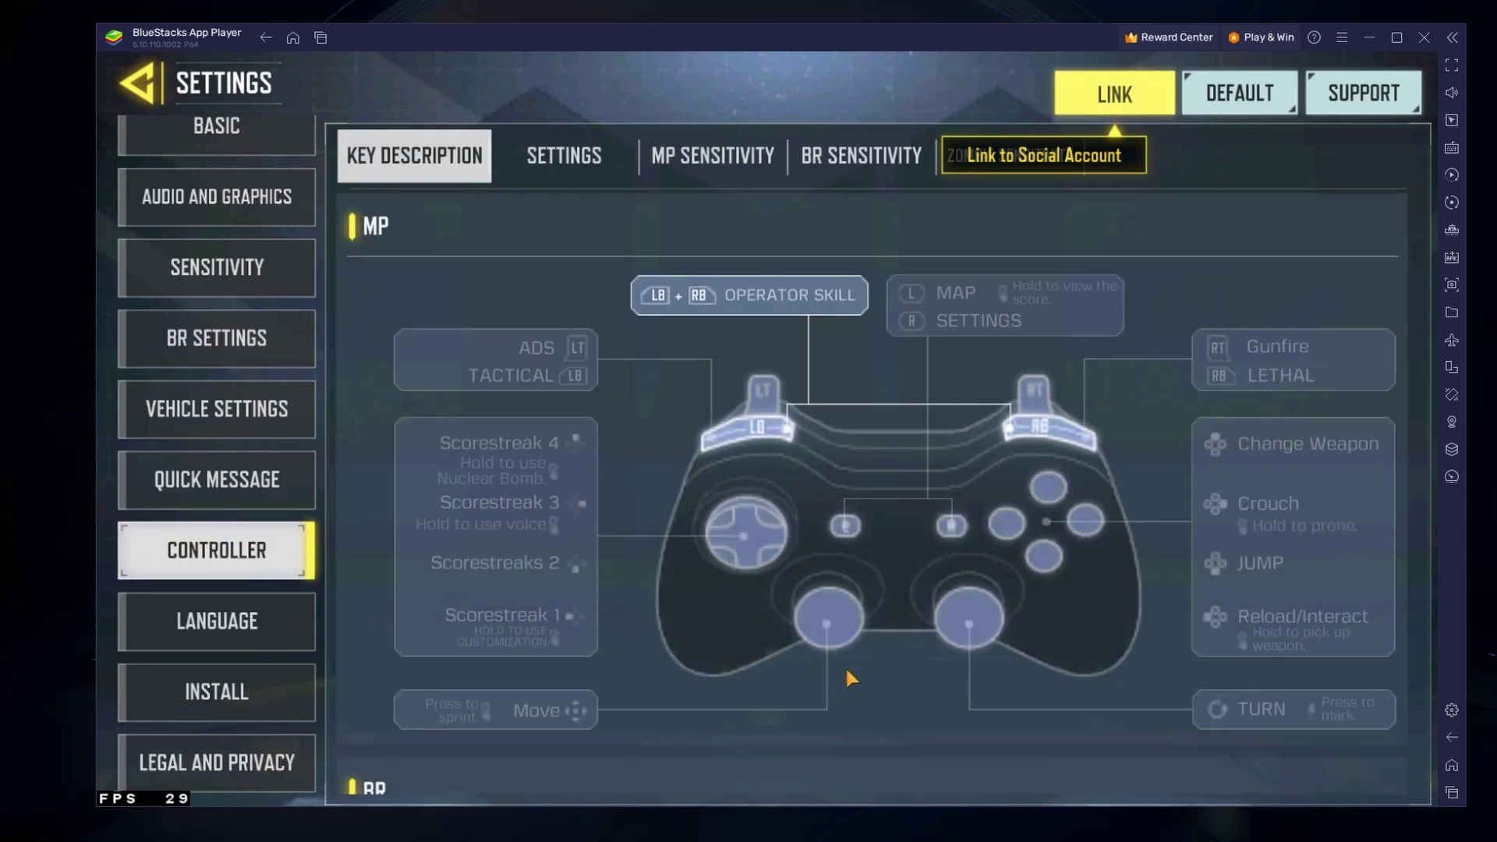
{"action": "left_click_drag", "start_coordinate": [840, 667], "coordinate": [794, 352]}
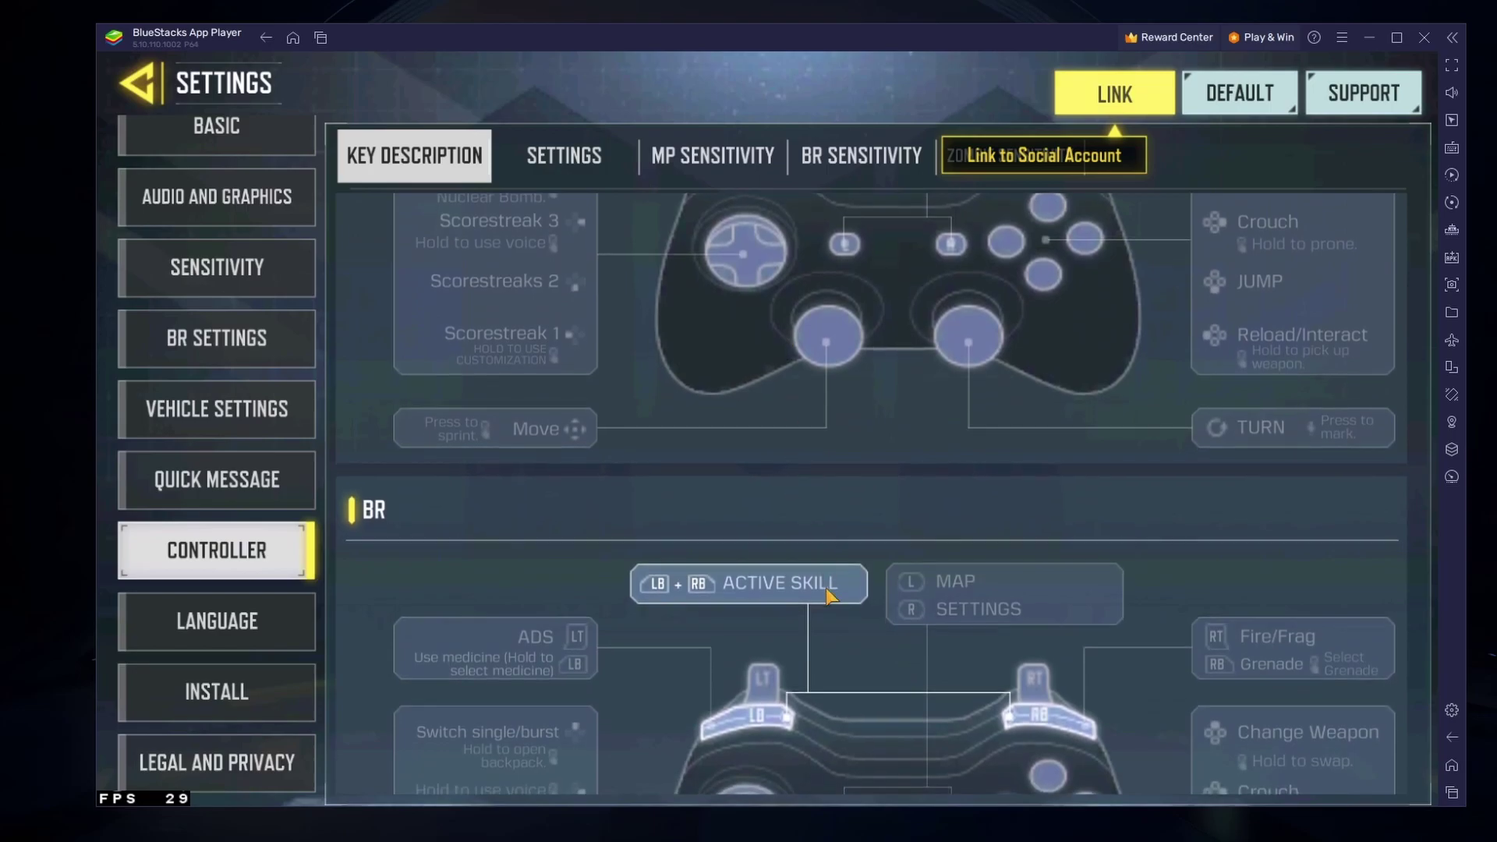
{"action": "left_click_drag", "start_coordinate": [842, 641], "coordinate": [809, 442]}
{"action": "left_click_drag", "start_coordinate": [858, 690], "coordinate": [789, 227]}
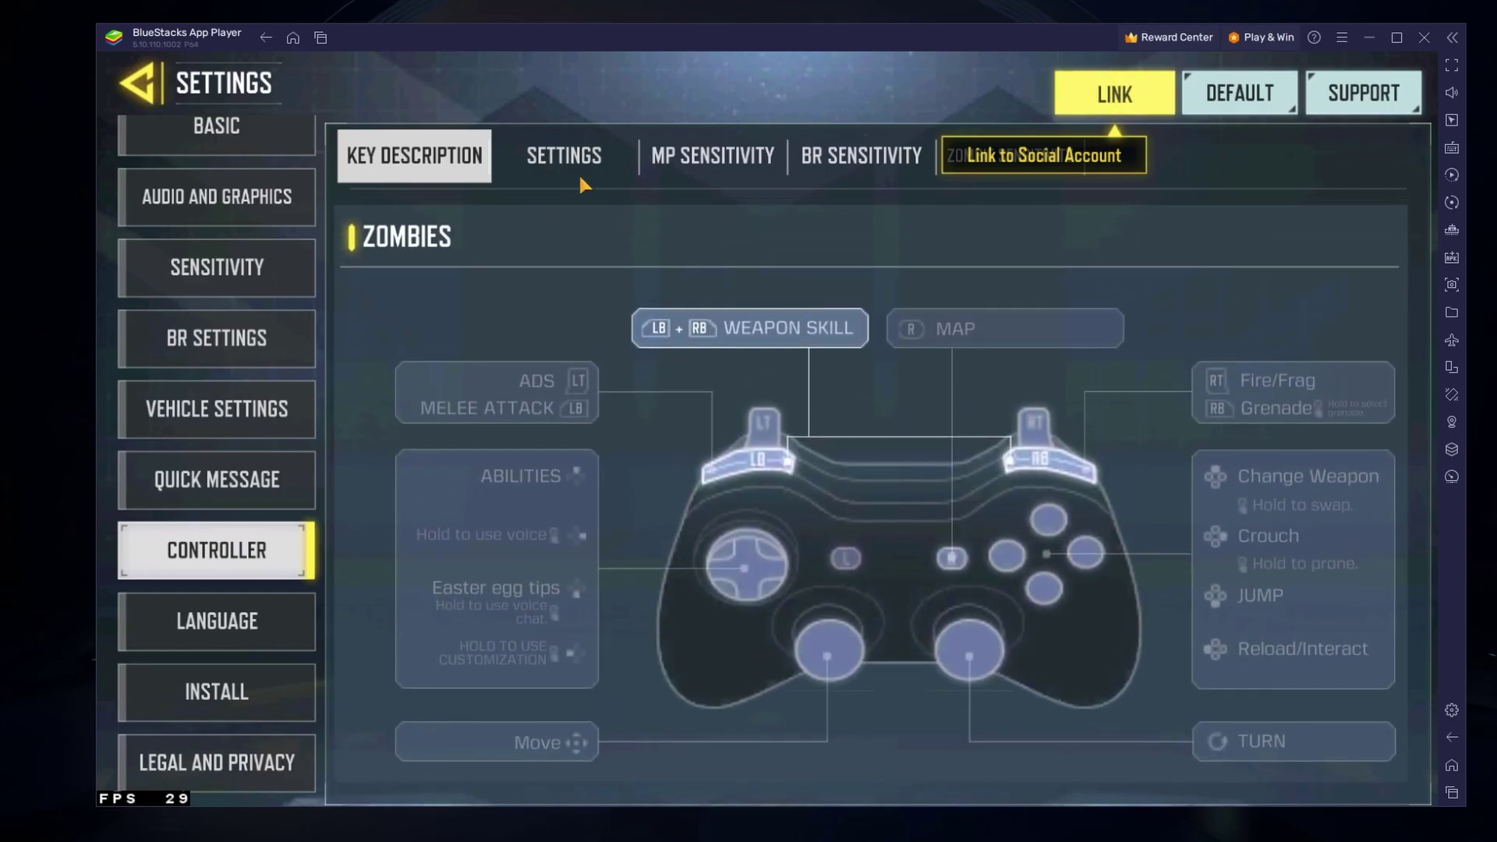
{"action": "left_click", "coordinate": [580, 178]}
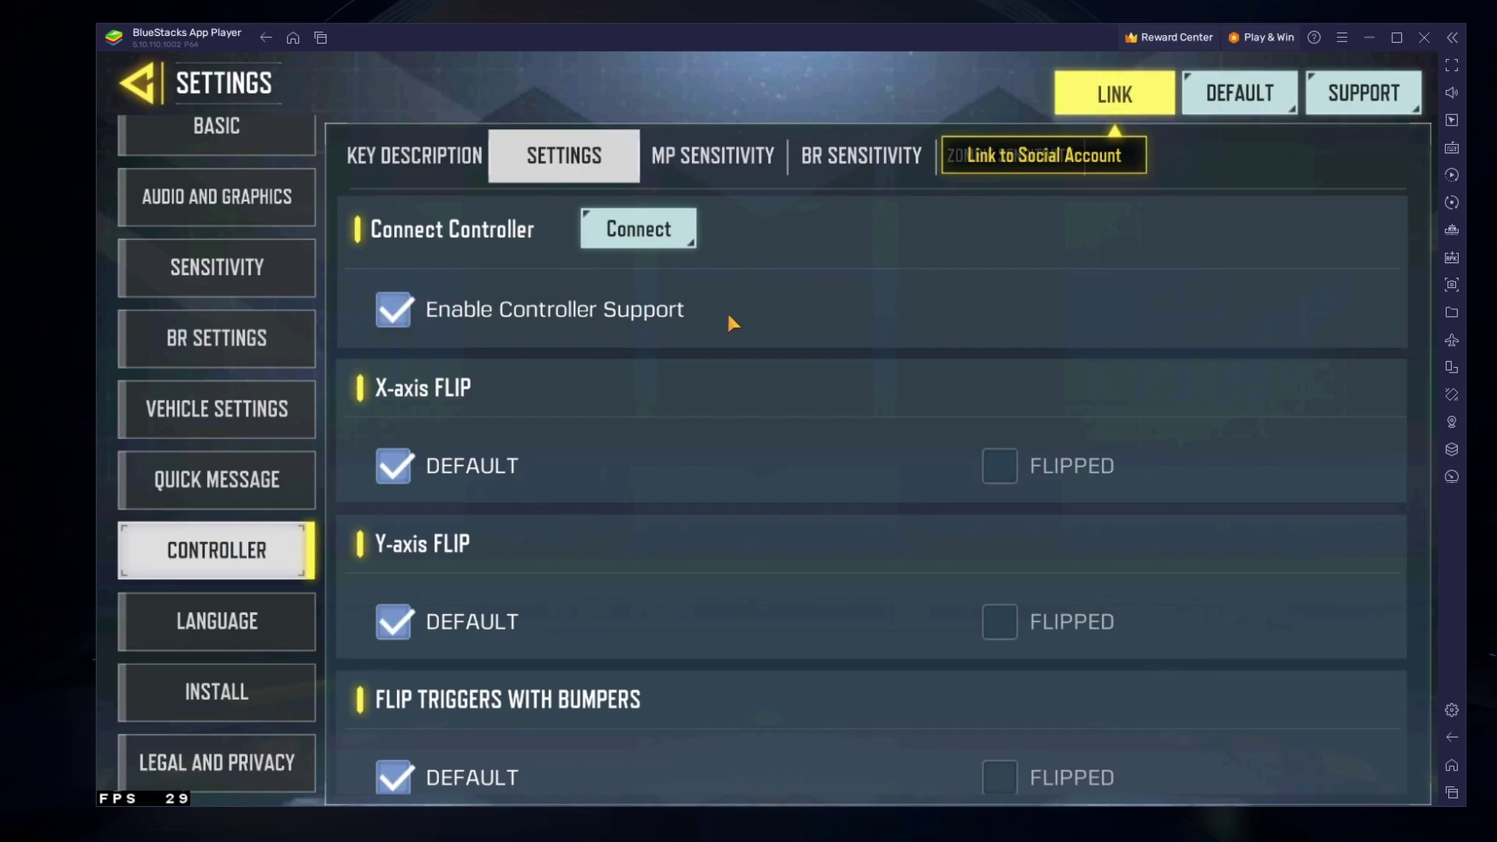
{"action": "left_click_drag", "start_coordinate": [799, 330], "coordinate": [774, 196]}
{"action": "left_click_drag", "start_coordinate": [817, 667], "coordinate": [782, 201]}
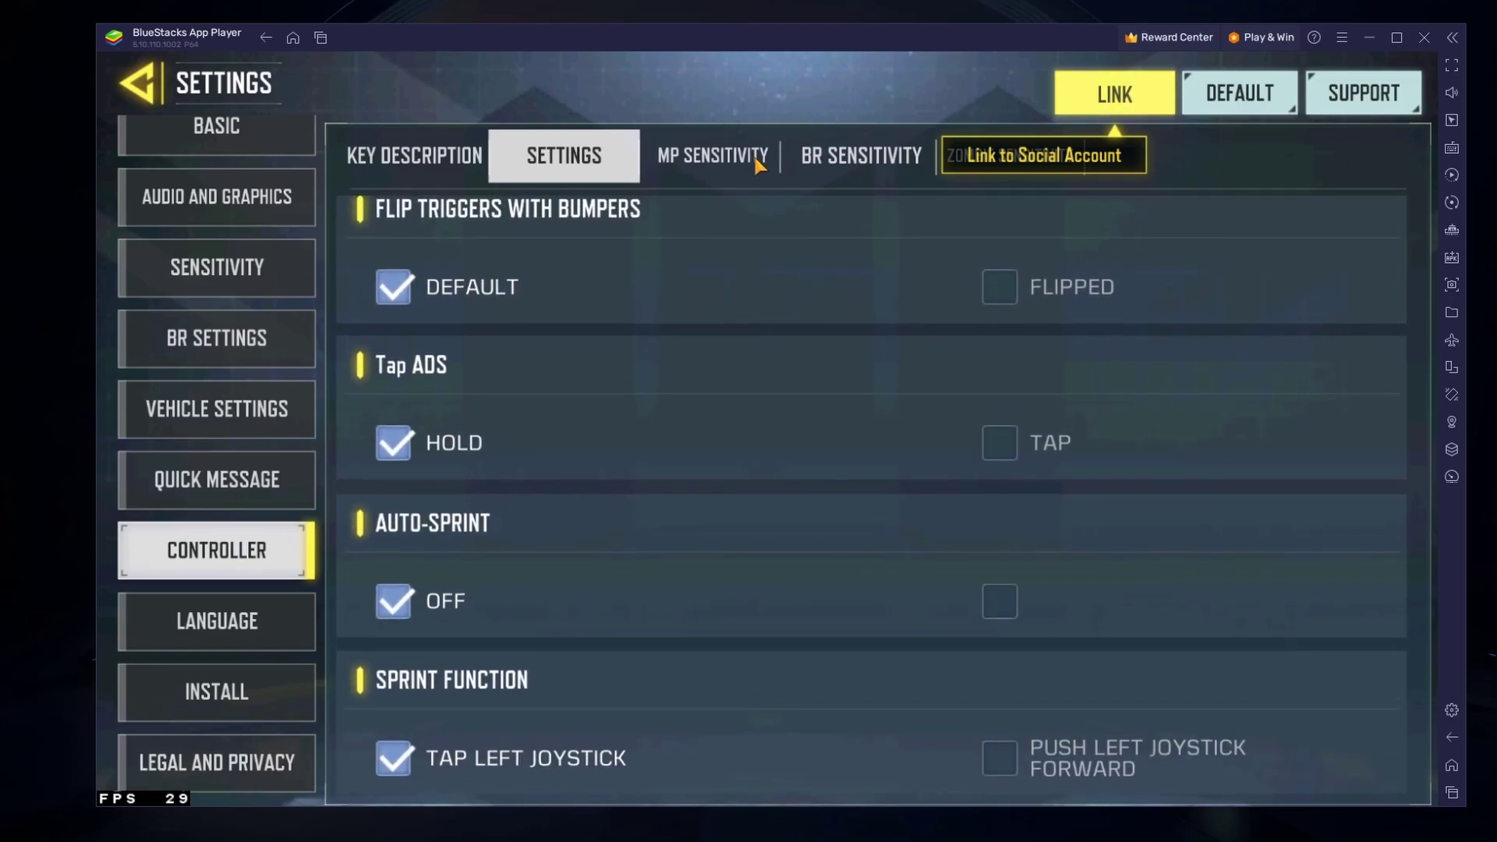
{"action": "left_click", "coordinate": [759, 165]}
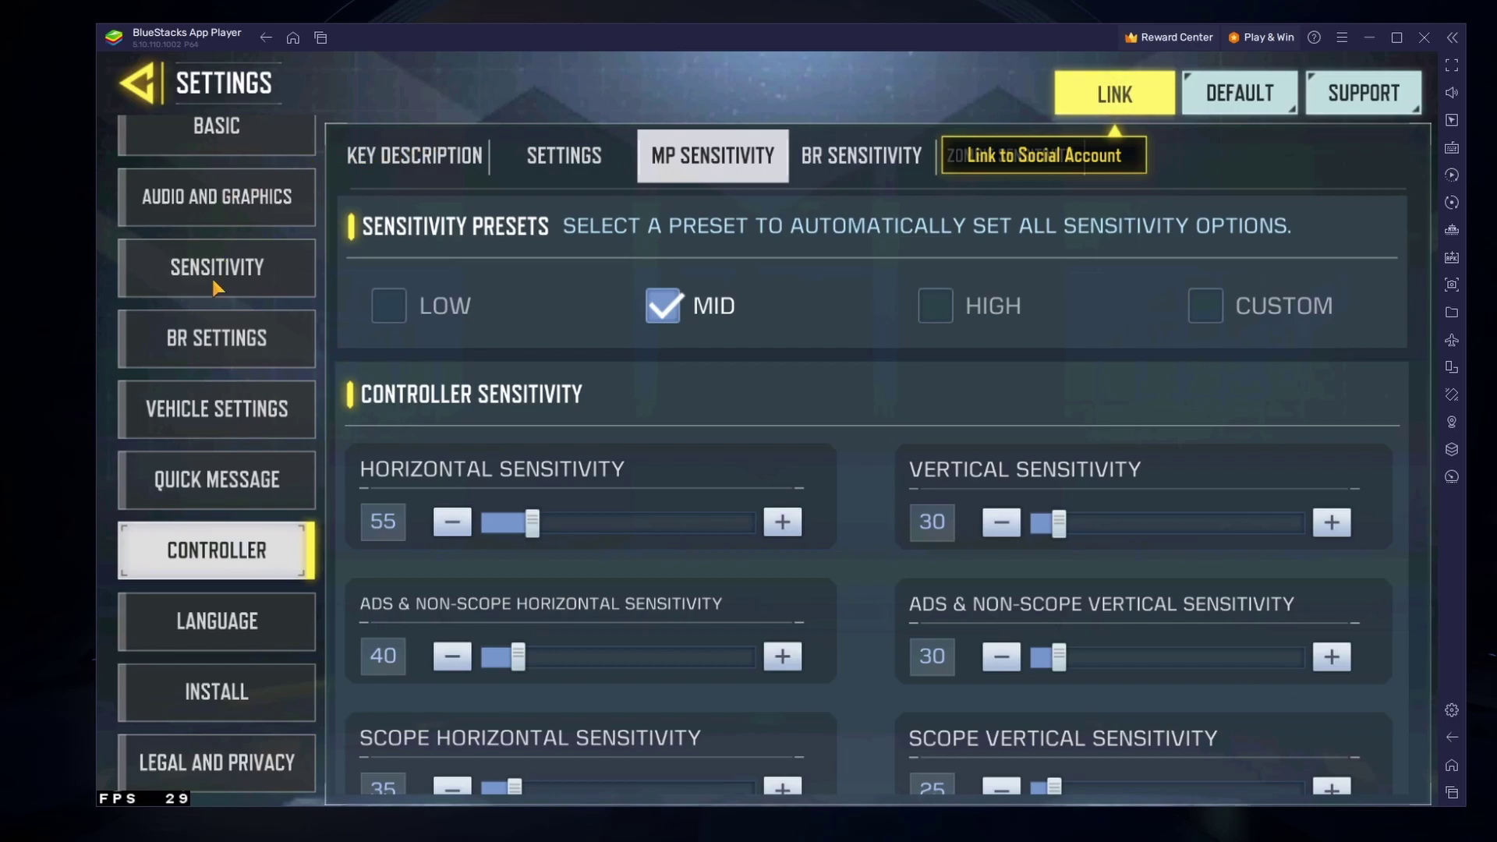
Go through Basic to Audio and Graphics to reach the Graphics tab
{"action": "scroll", "coordinate": [209, 328], "scroll_direction": "up", "scroll_amount": 2}
{"action": "left_click", "coordinate": [217, 204]}
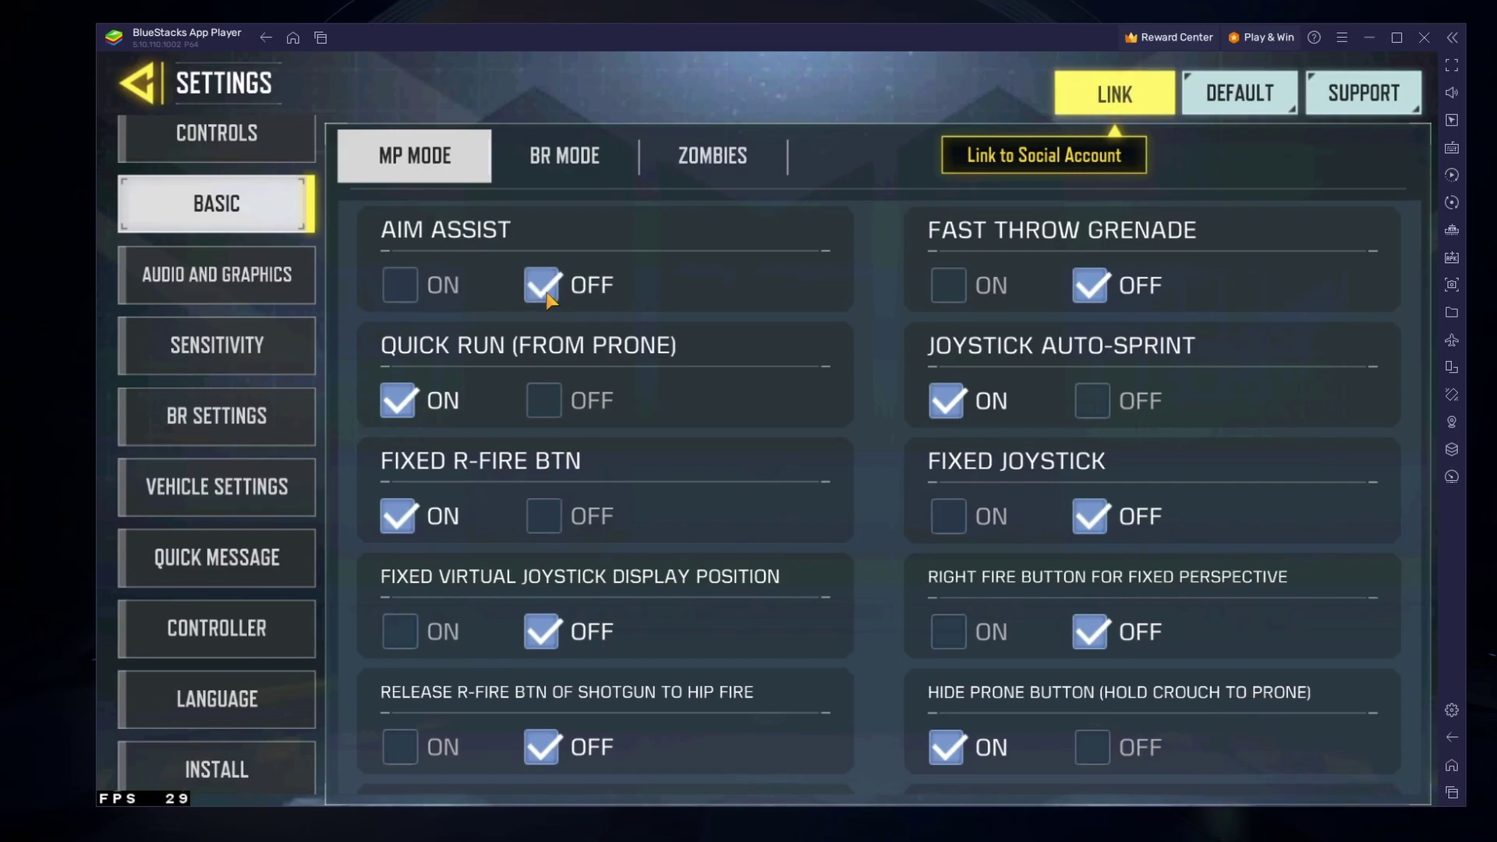
{"action": "left_click", "coordinate": [270, 286]}
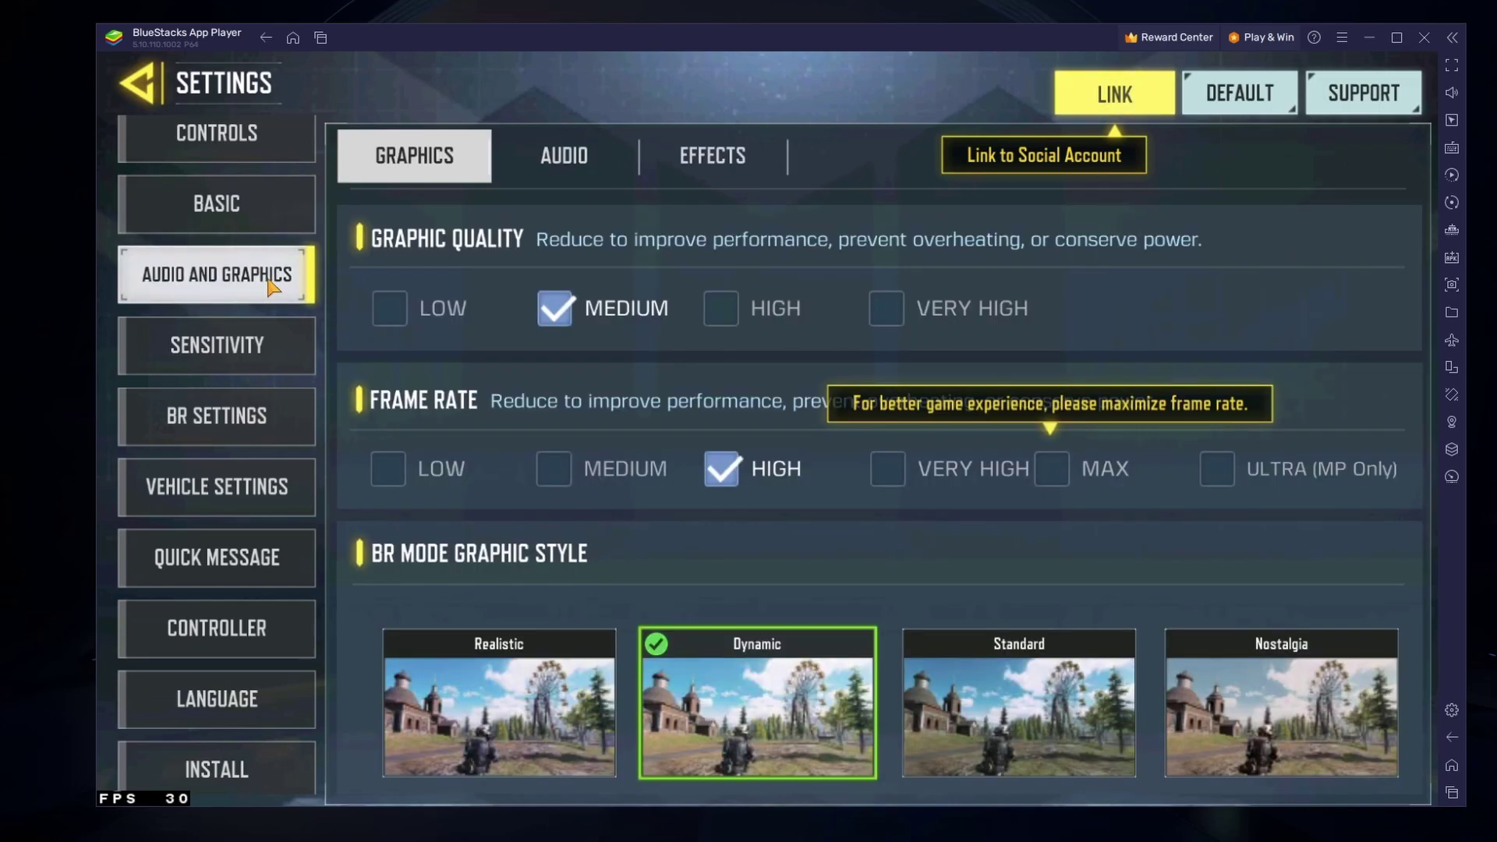
Try Low and High graphic quality, settling back on Medium
{"action": "left_click", "coordinate": [388, 310]}
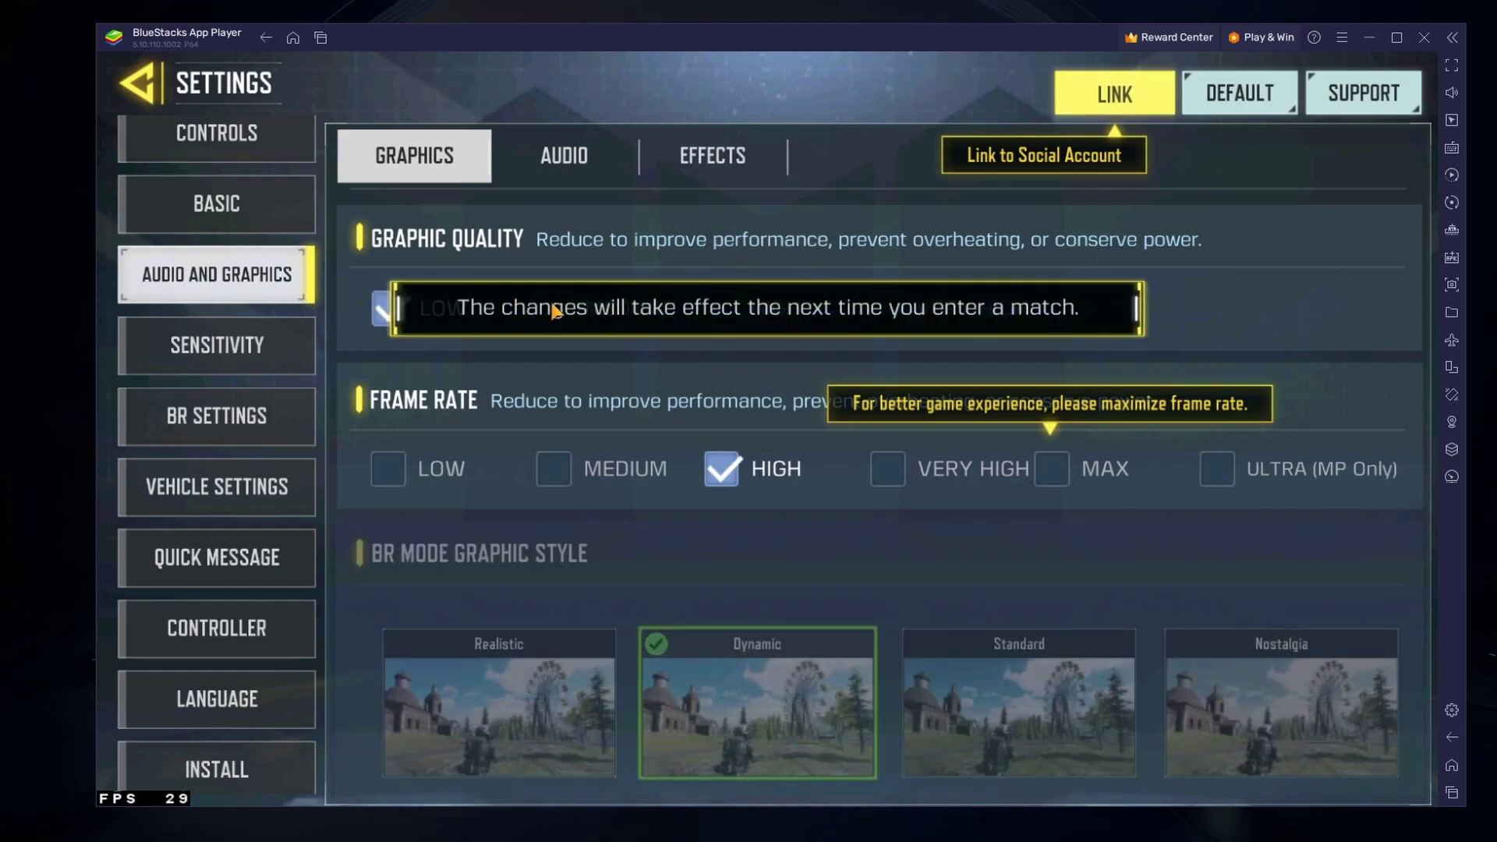
{"action": "left_click", "coordinate": [577, 311]}
{"action": "left_click", "coordinate": [710, 312]}
{"action": "left_click", "coordinate": [577, 312]}
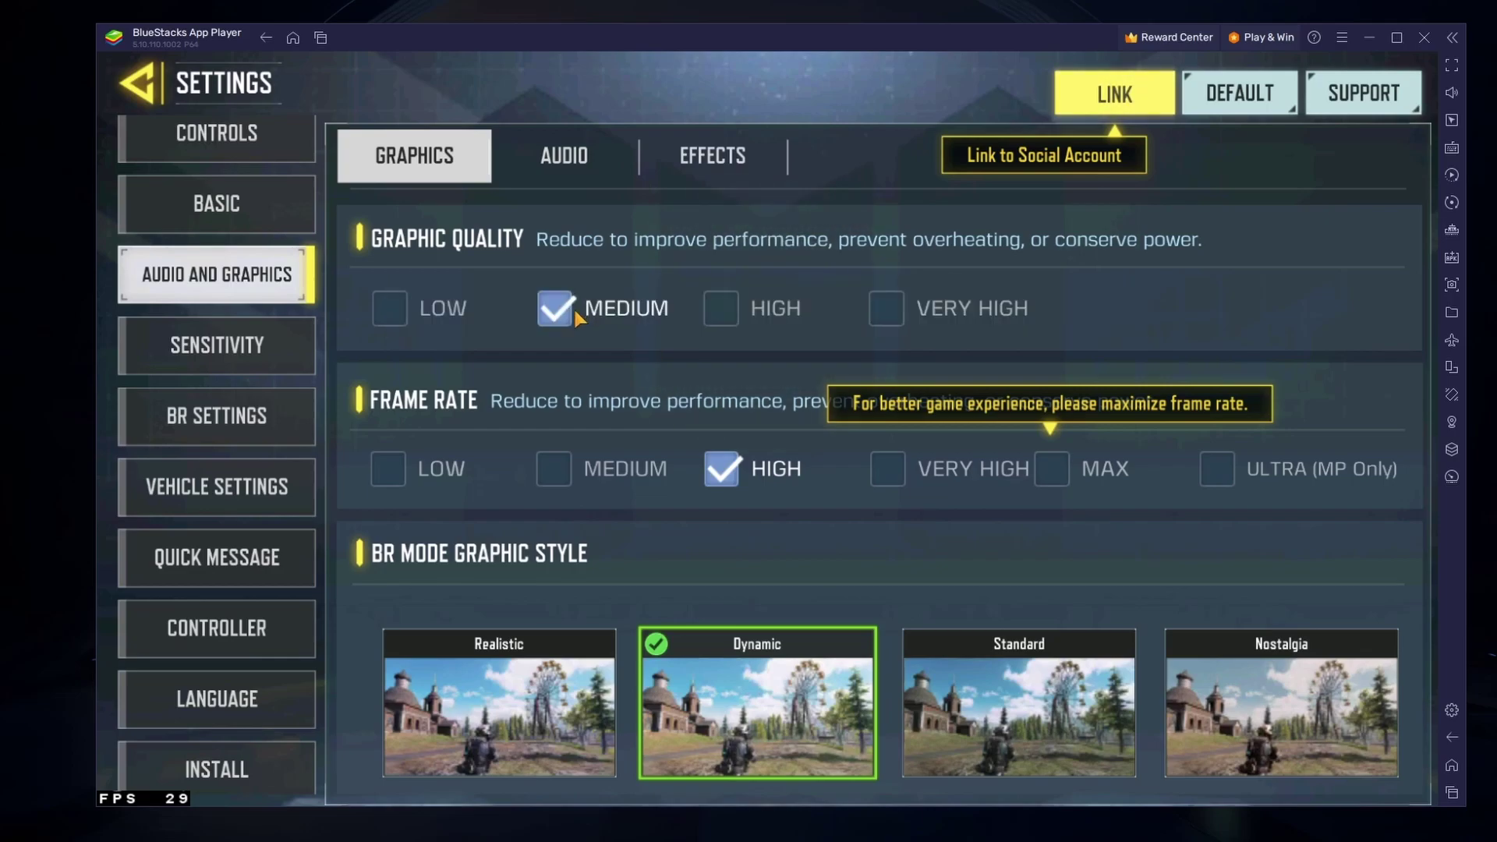
Try the Medium frame rate option, scroll the graphics list, and exit to the lobby
{"action": "left_click", "coordinate": [566, 465]}
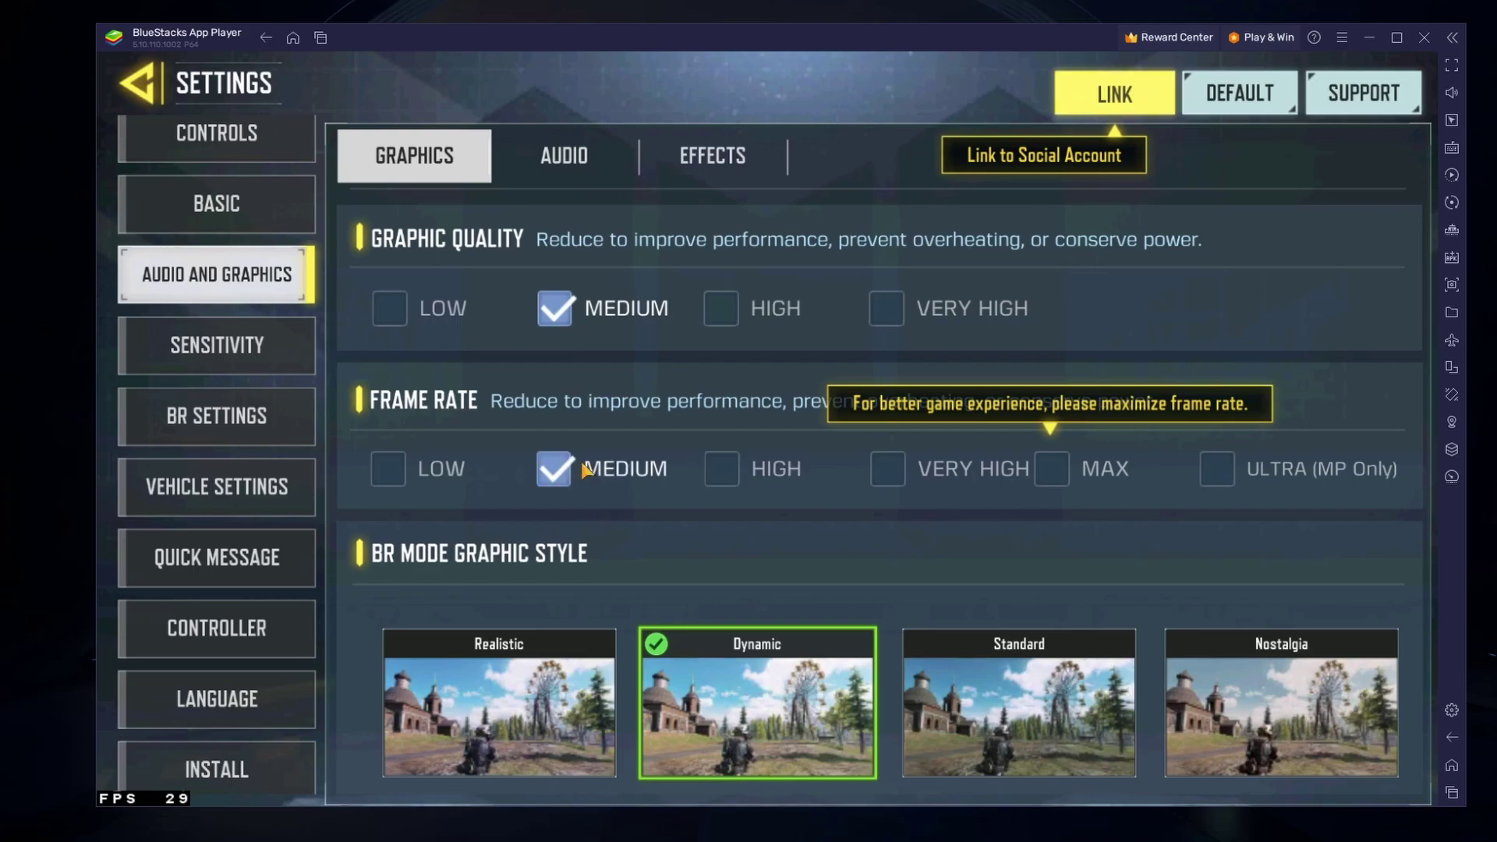
{"action": "left_click_drag", "start_coordinate": [710, 528], "coordinate": [646, 165]}
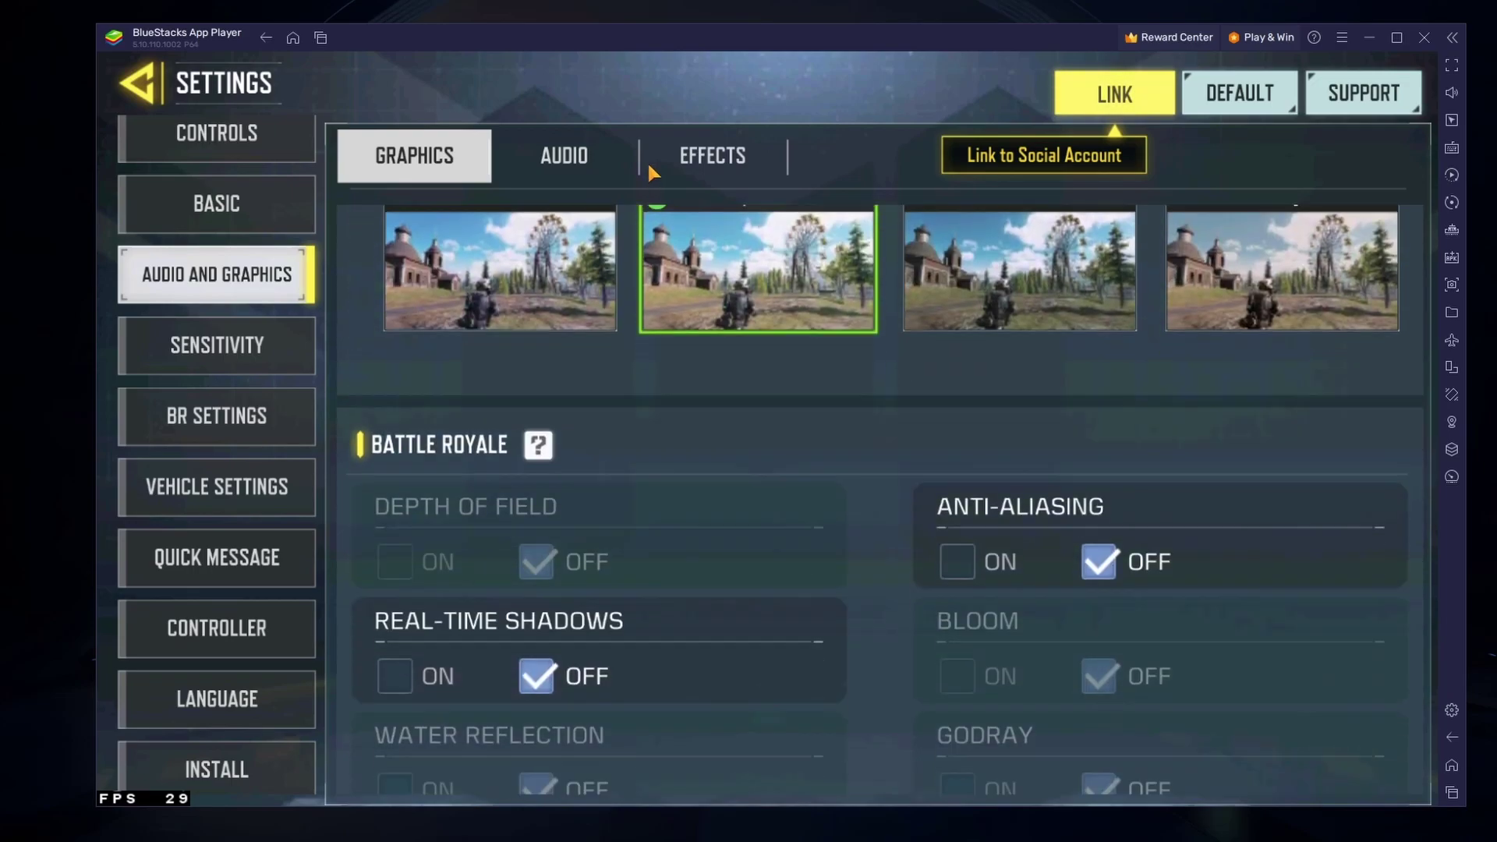
{"action": "left_click_drag", "start_coordinate": [657, 399], "coordinate": [663, 592]}
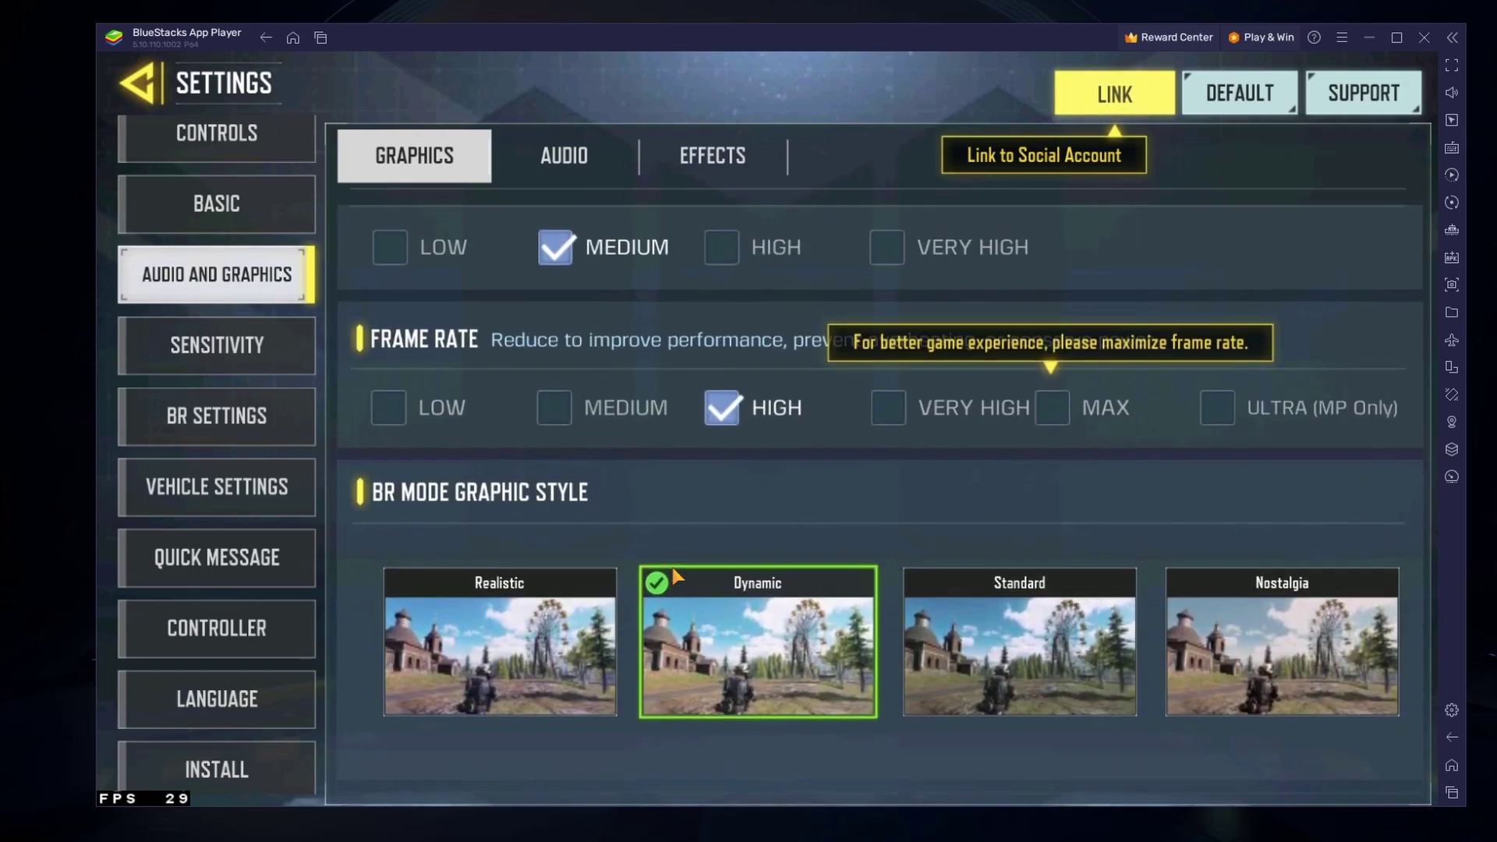
{"action": "left_click", "coordinate": [141, 86]}
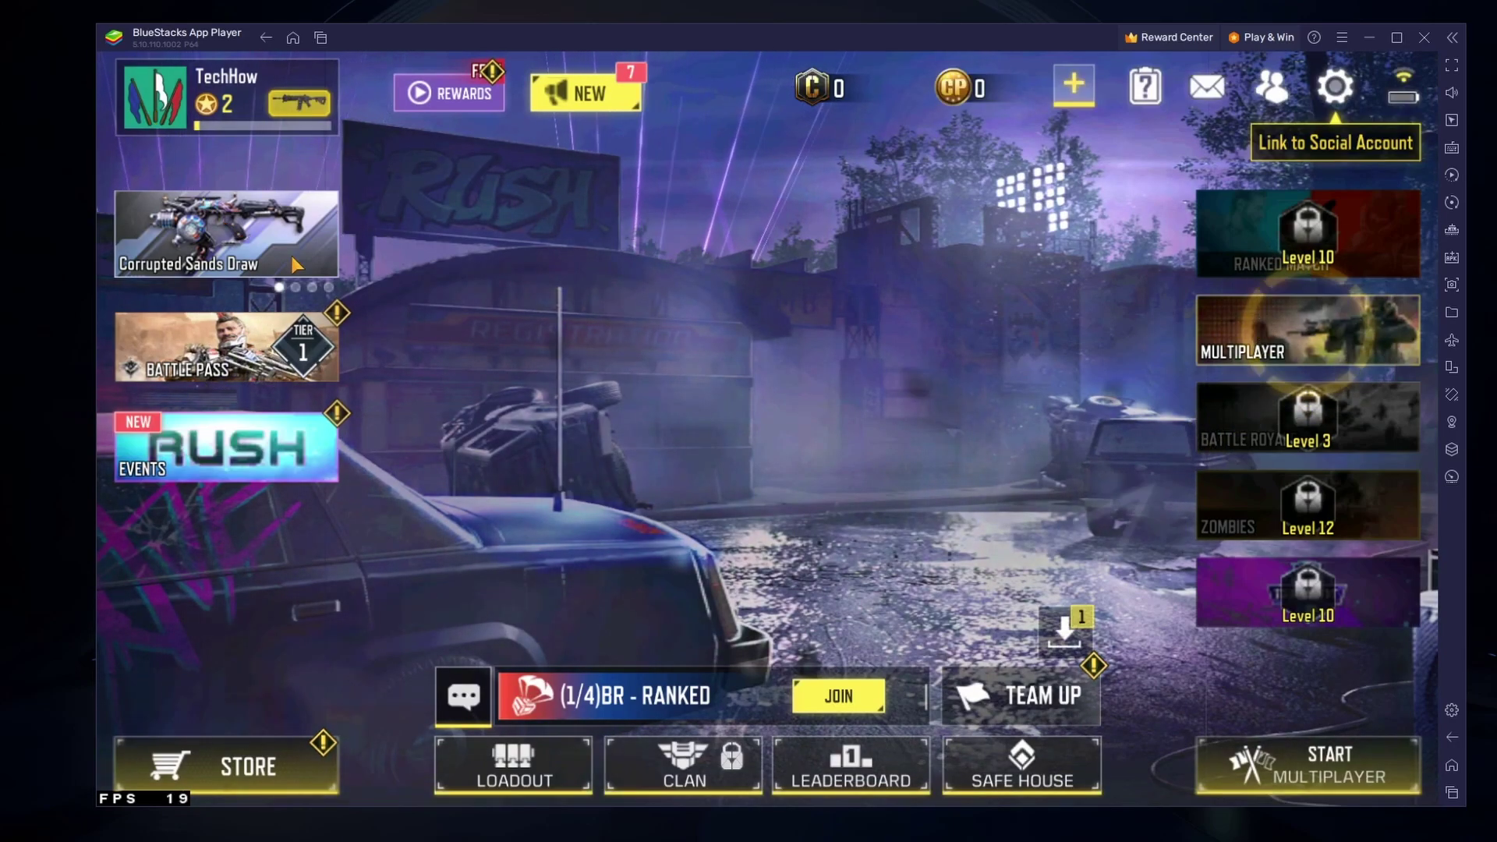